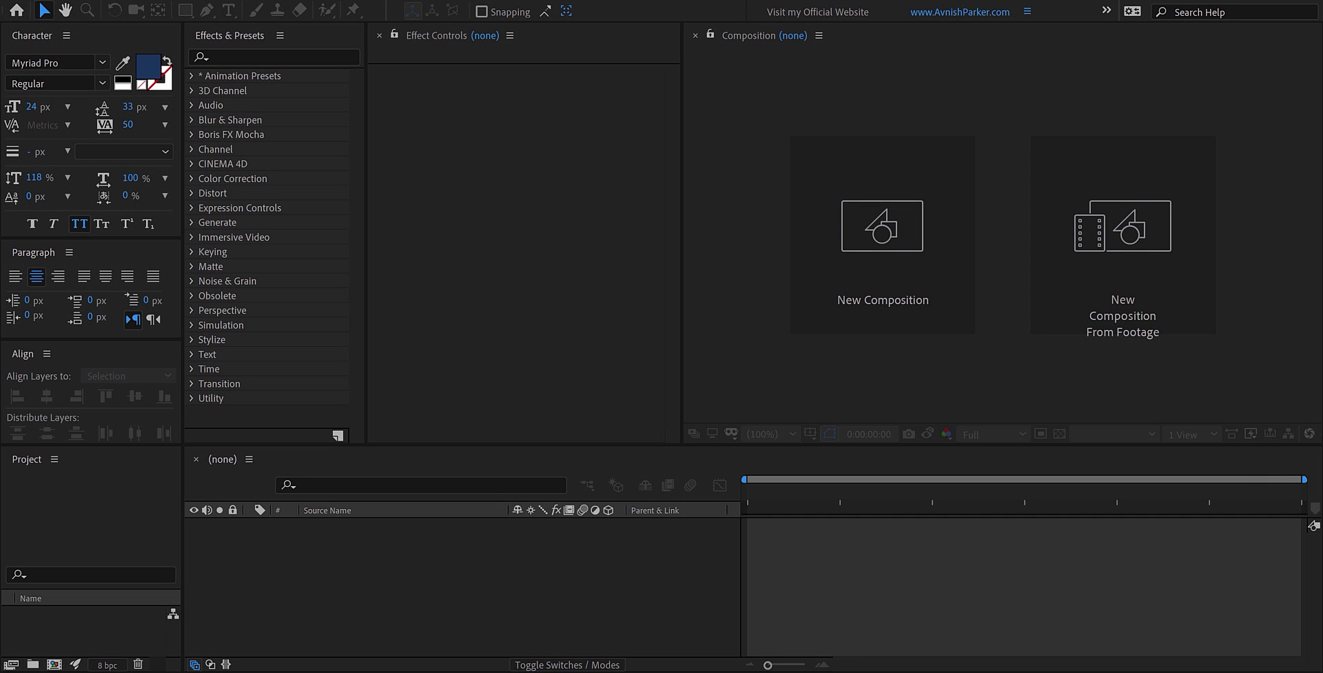
Create the 10-second 1920x1080 30 fps Ultra_Slow_Motion comp and add Iron Man - Endgame.mp4 to it
left_click(919, 286)
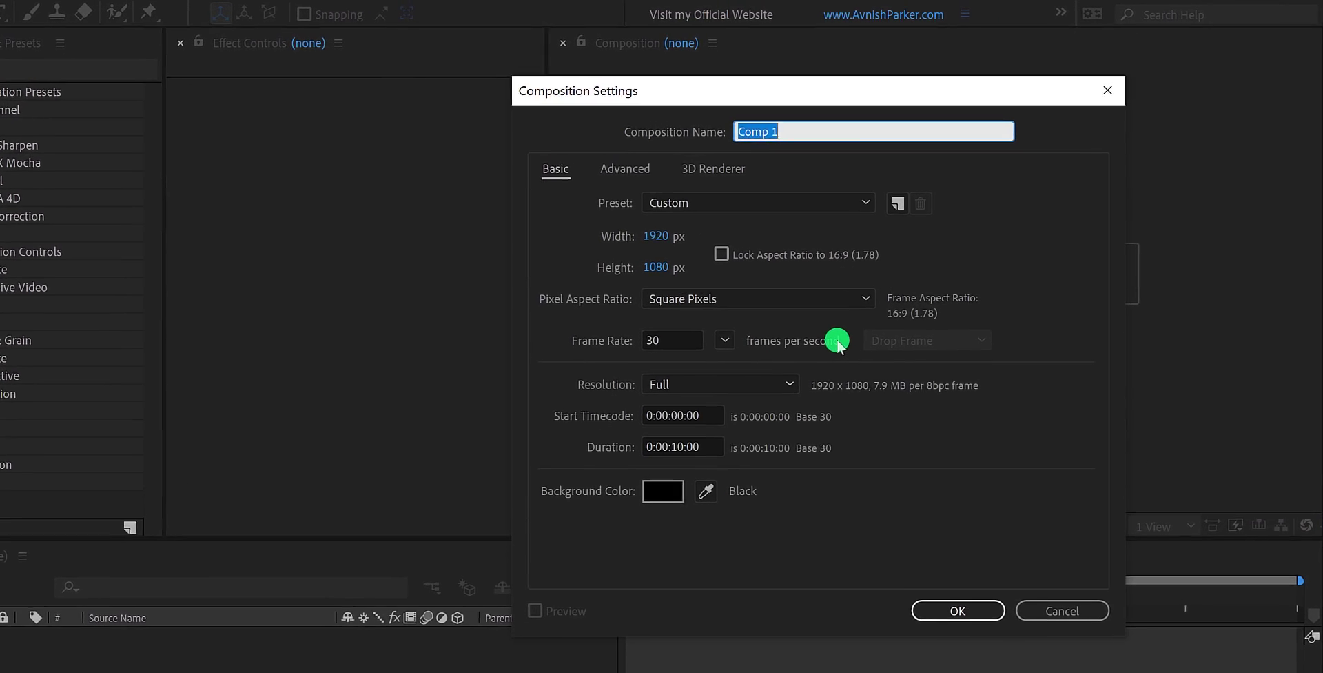
type("Ultra_Slow_Motion")
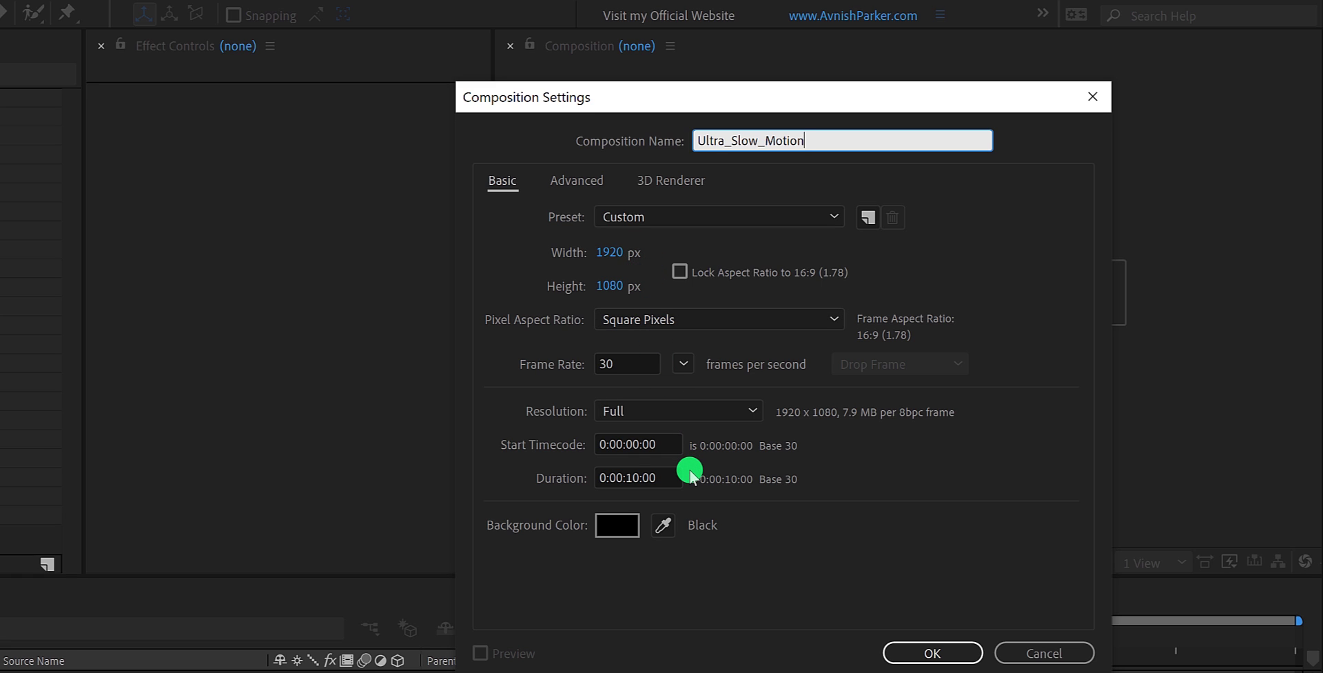
left_click(916, 652)
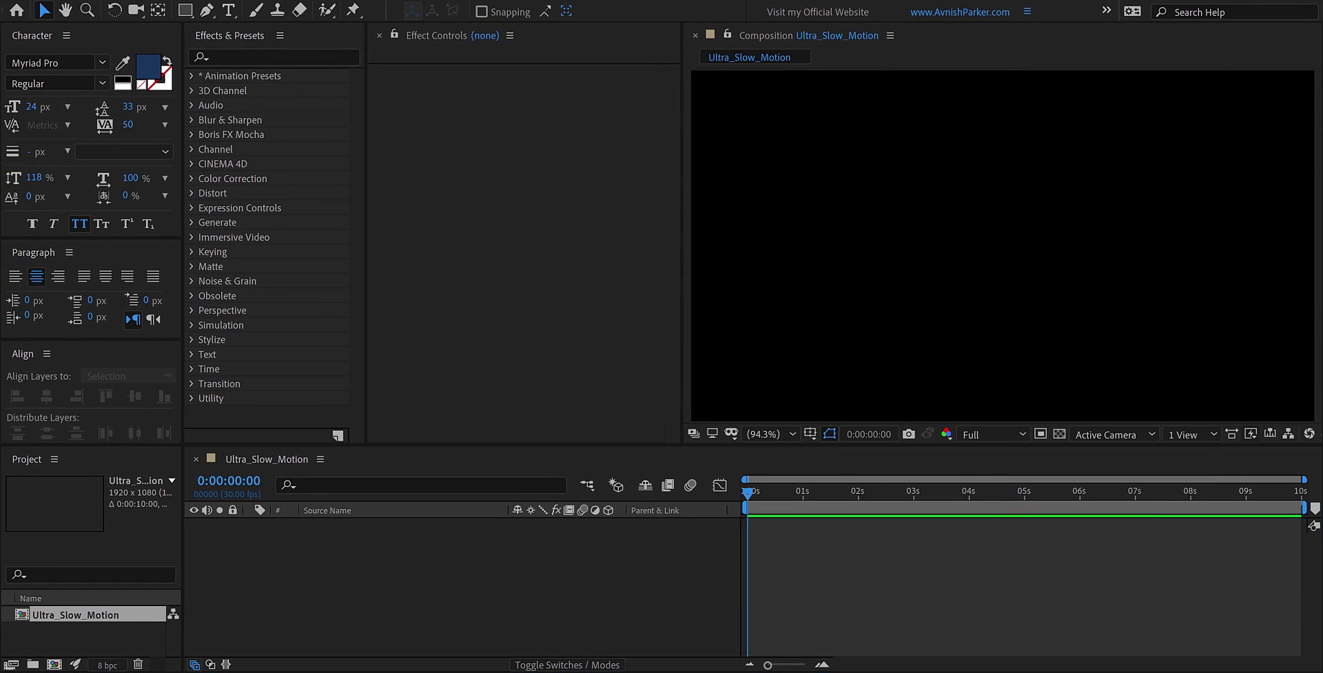
left_click_drag(131, 644, 138, 655)
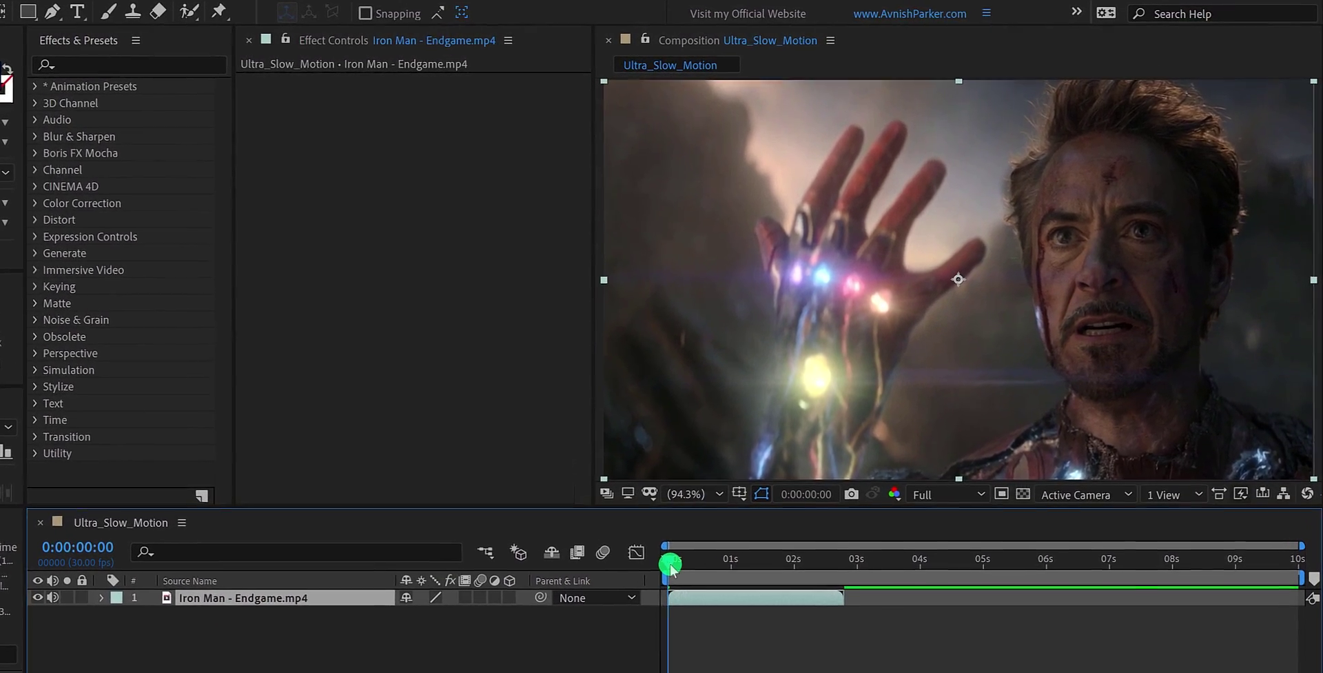
left_click_drag(670, 565, 643, 590)
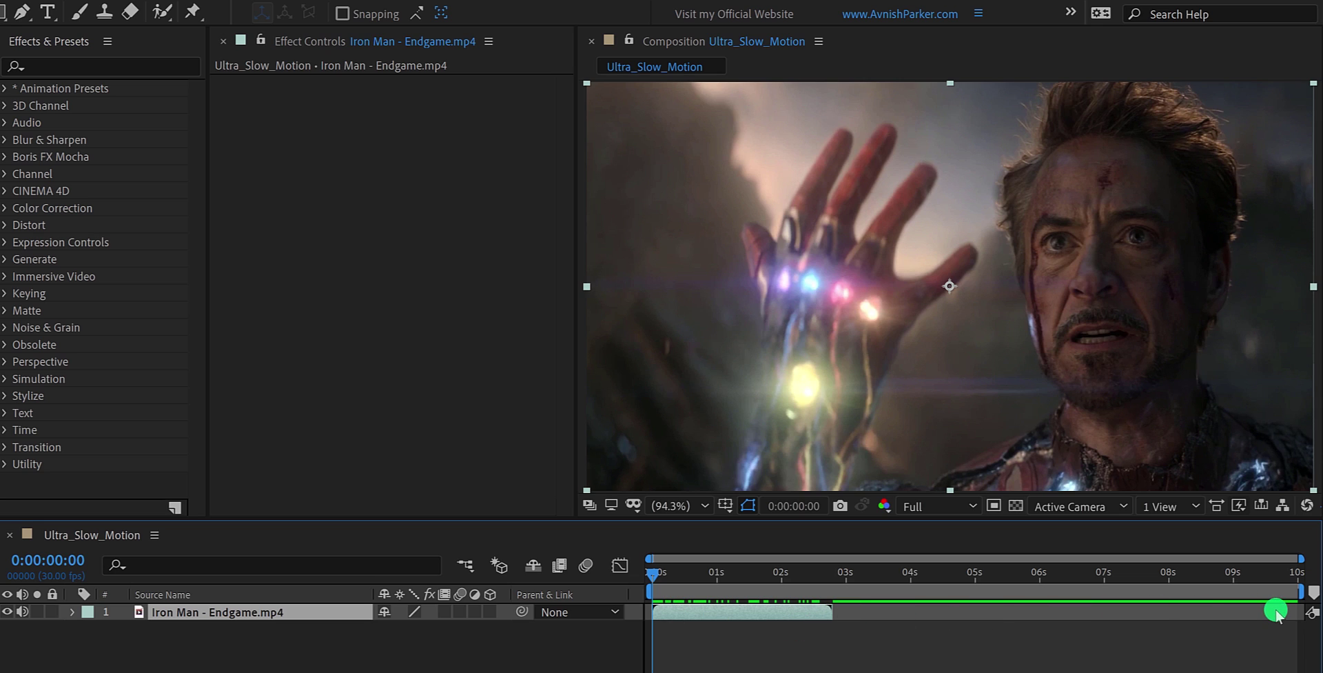
Enter a 0:00:10:00 new duration (357.14286%) in Time Stretch for the Iron Man layer
right_click(682, 614)
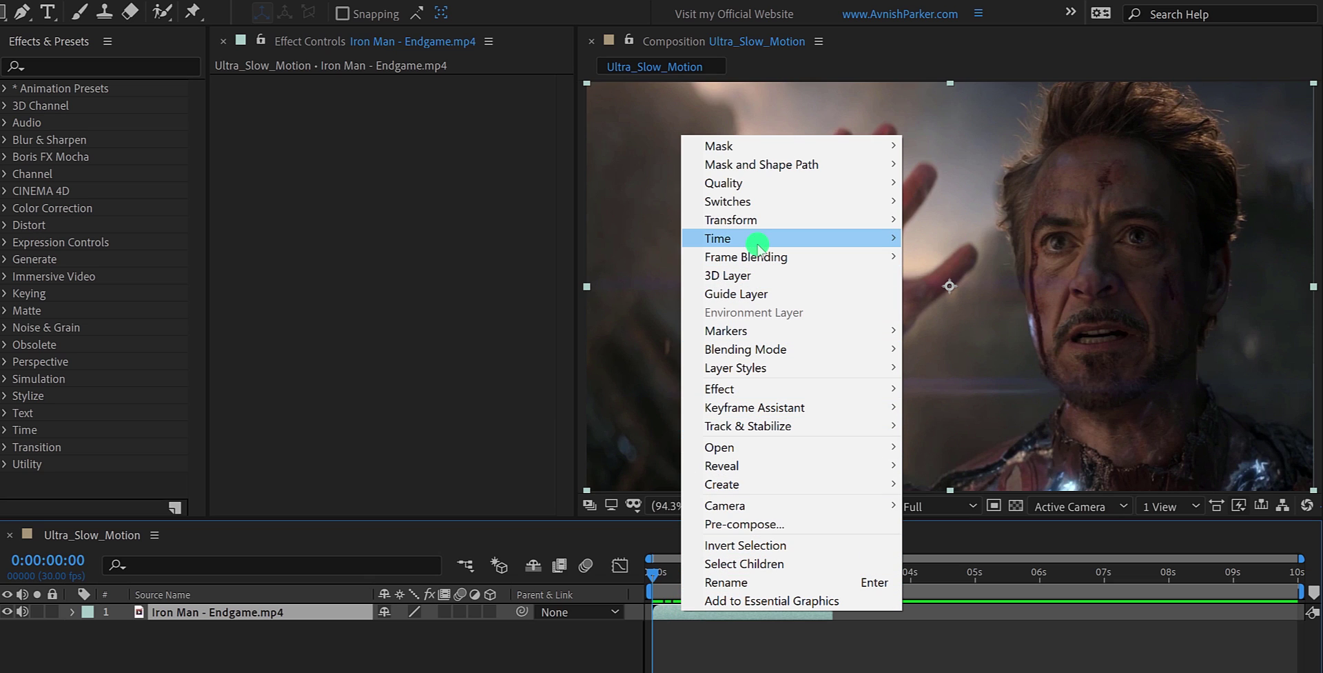
mouse_move(759, 243)
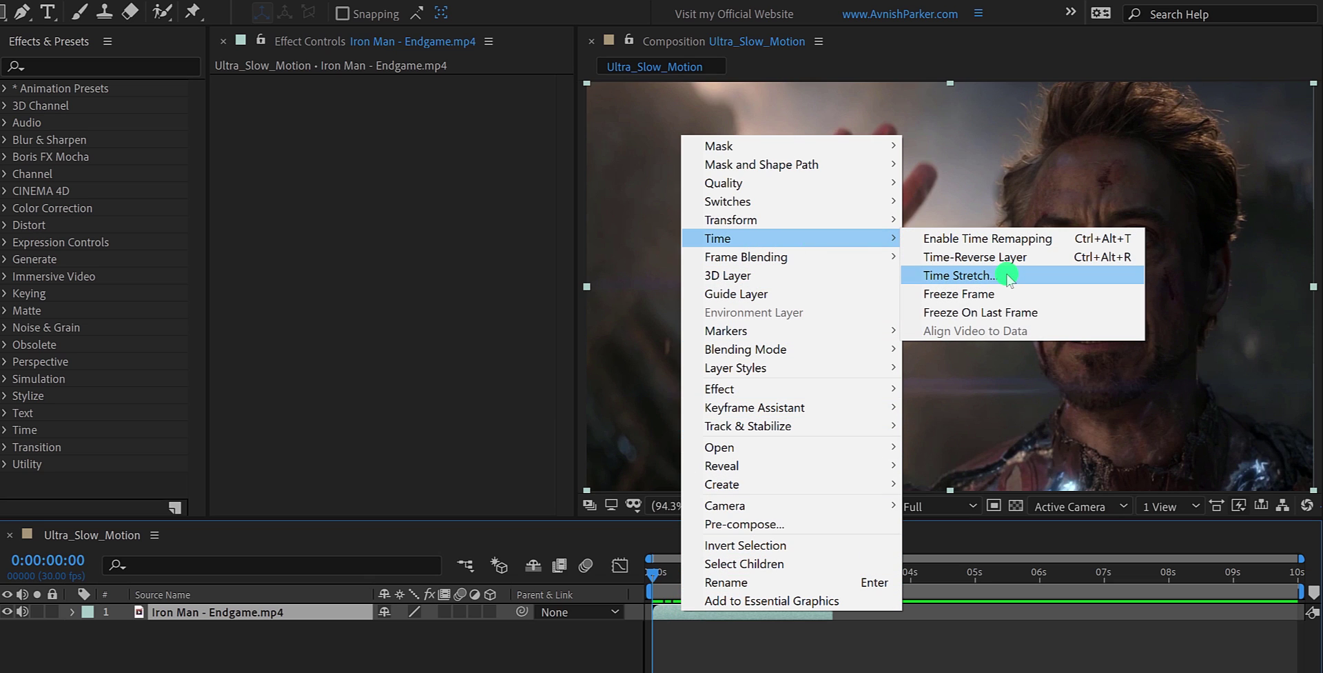
left_click(960, 275)
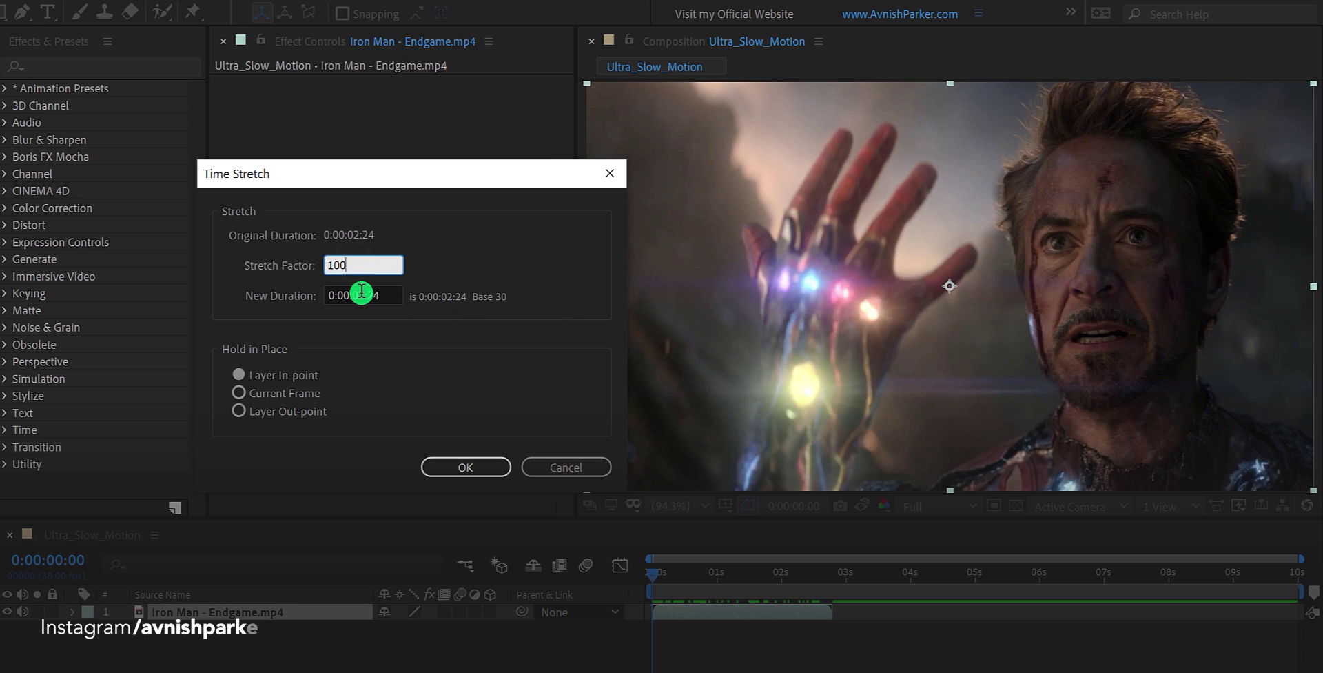
left_click(363, 295)
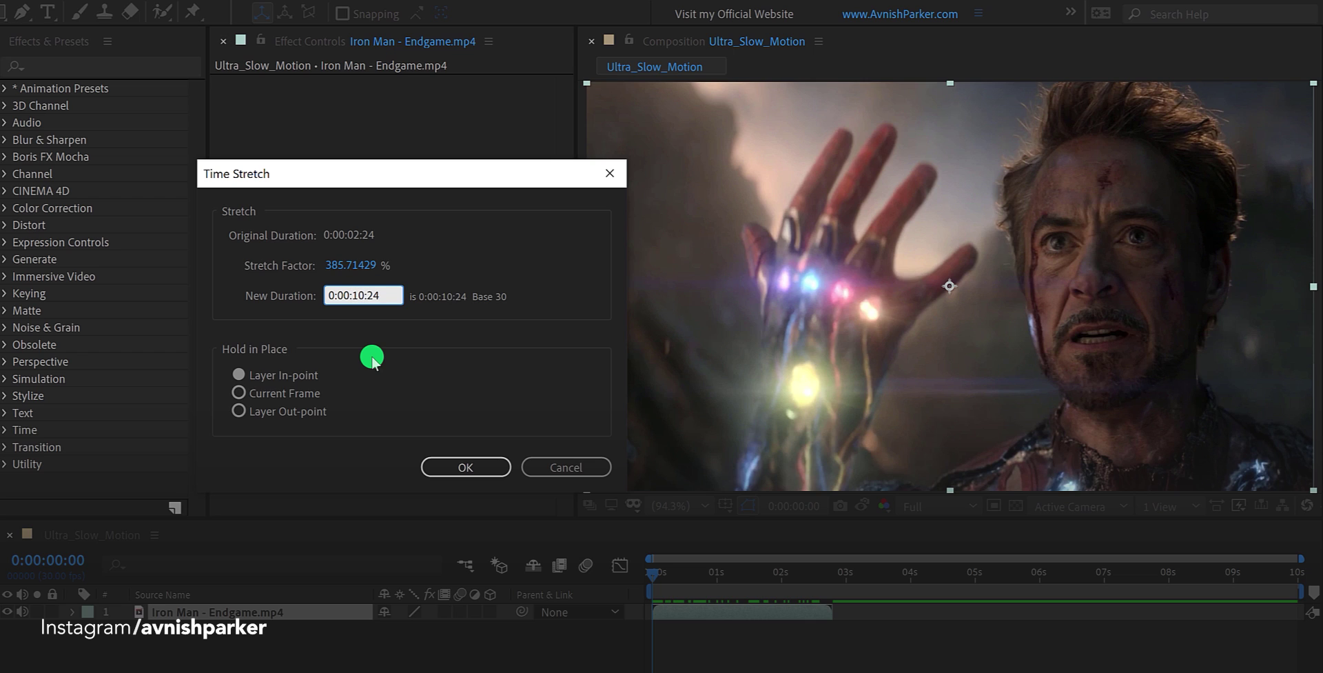
type("0:00:10:00")
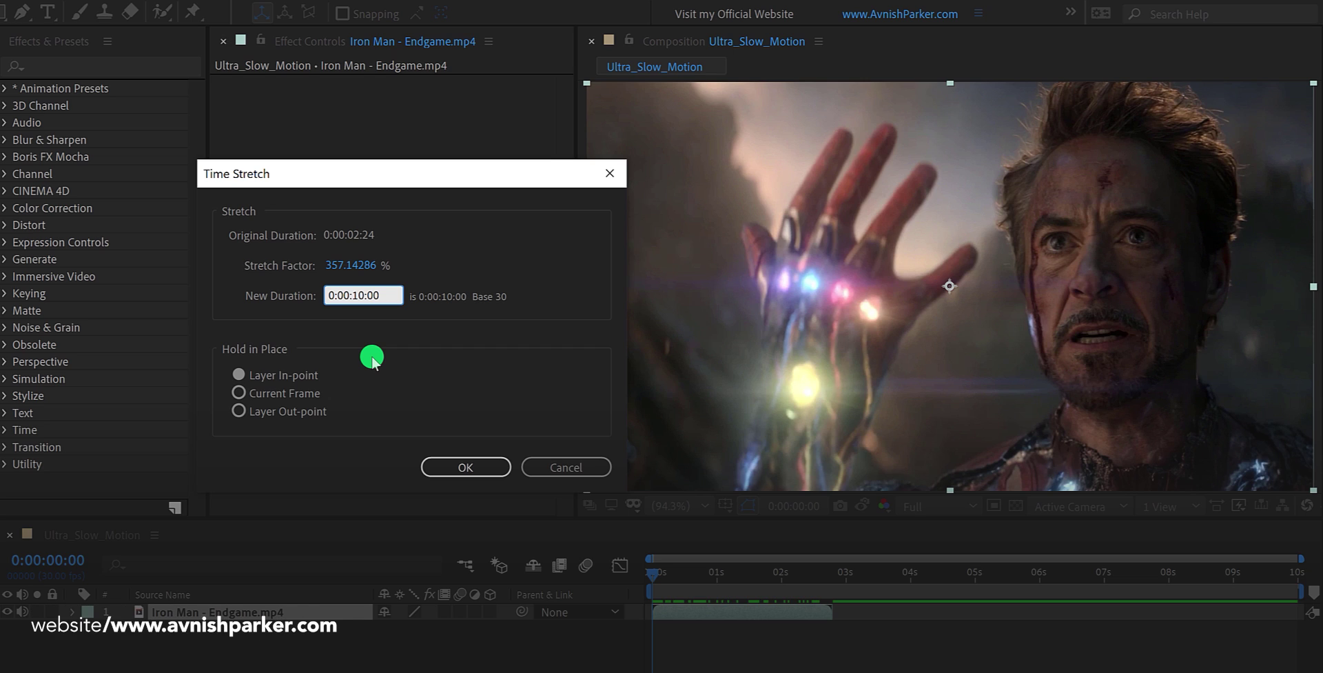
Apply the 10-second time stretch and RAM-preview the slowed Iron Man clip
left_click(430, 466)
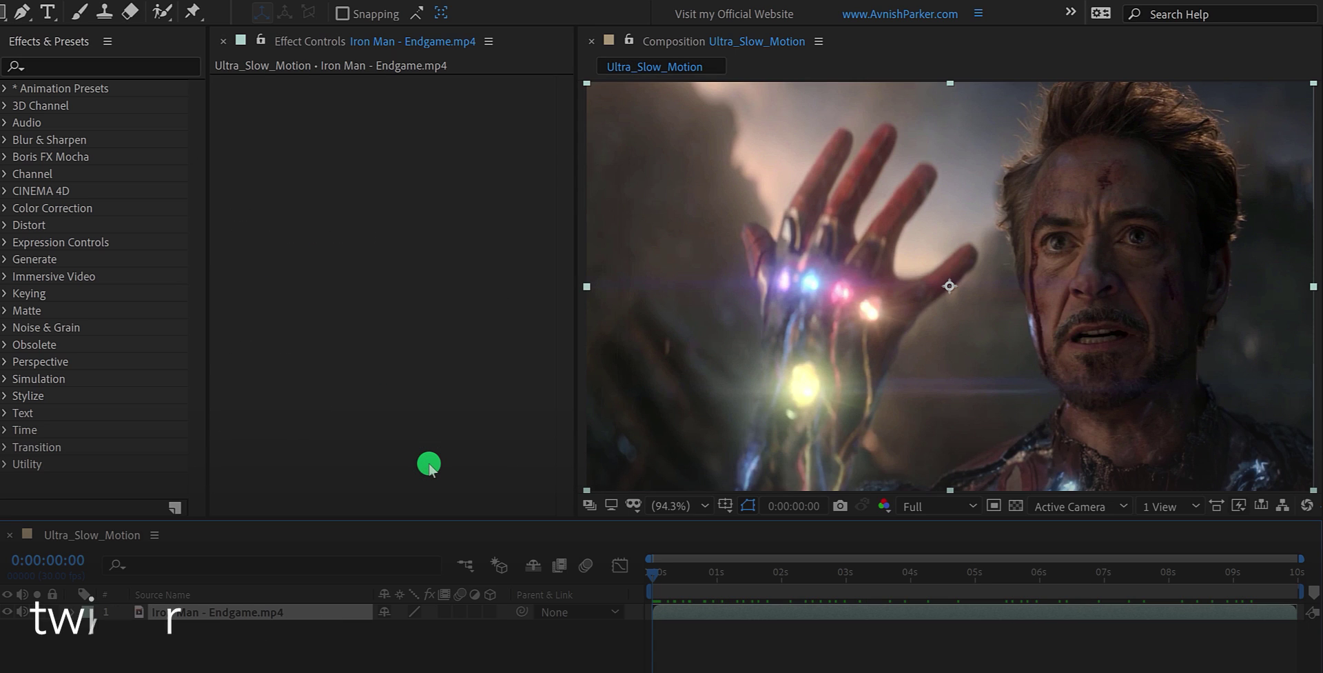
key("KP_0")
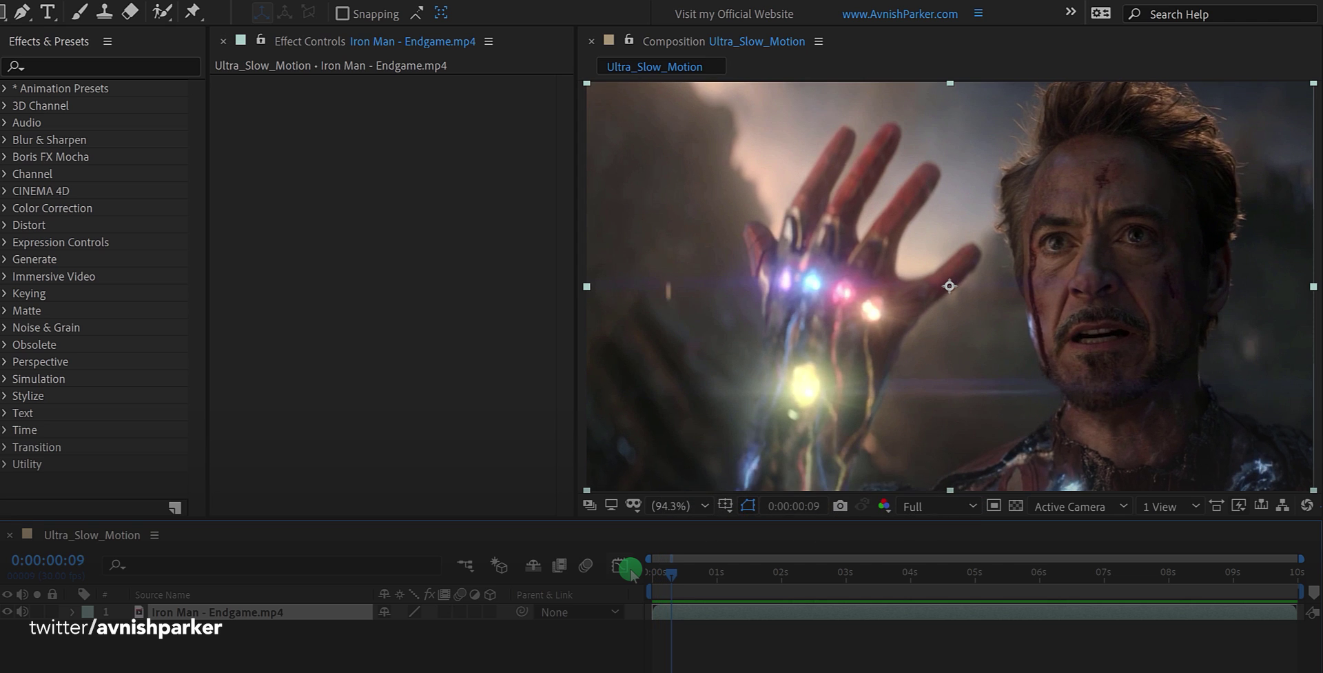
left_click(630, 572)
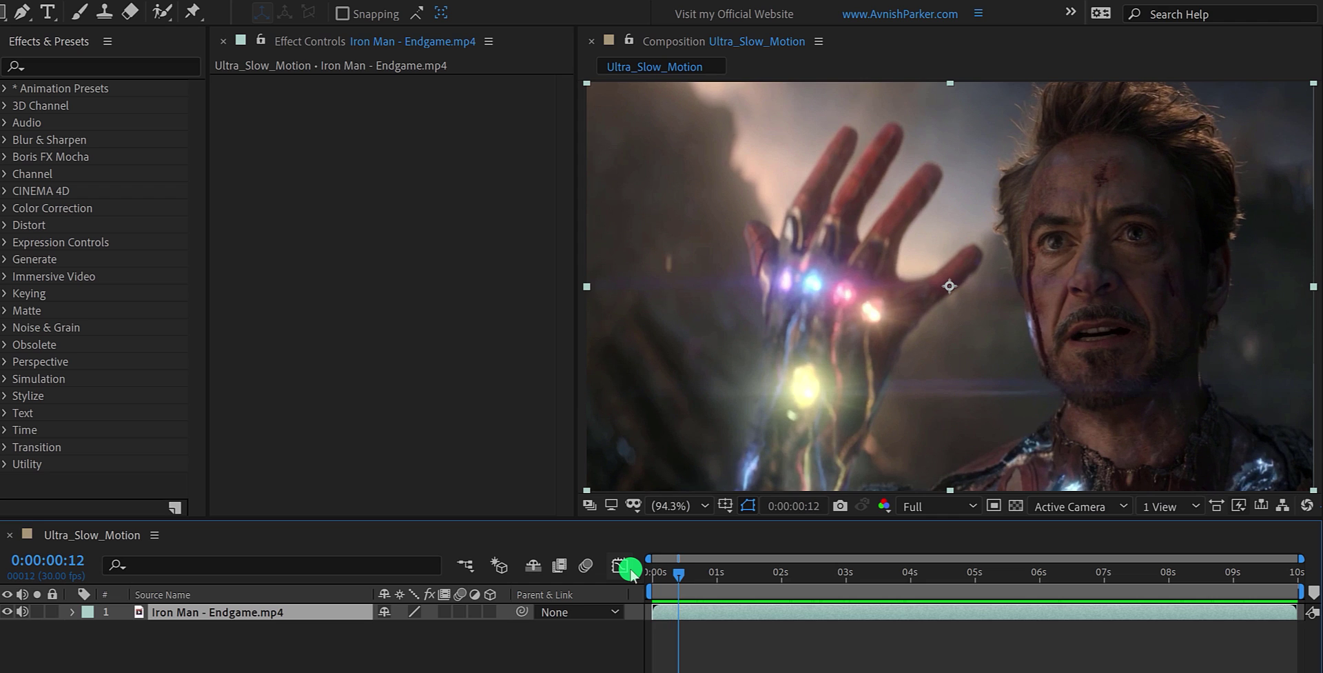
Step frame by frame through the stretched clip to check for choppy motion
key("Page_Down")
key("Page_Down")
key("Page_Down")
key("Page_Down")
key("Page_Down")
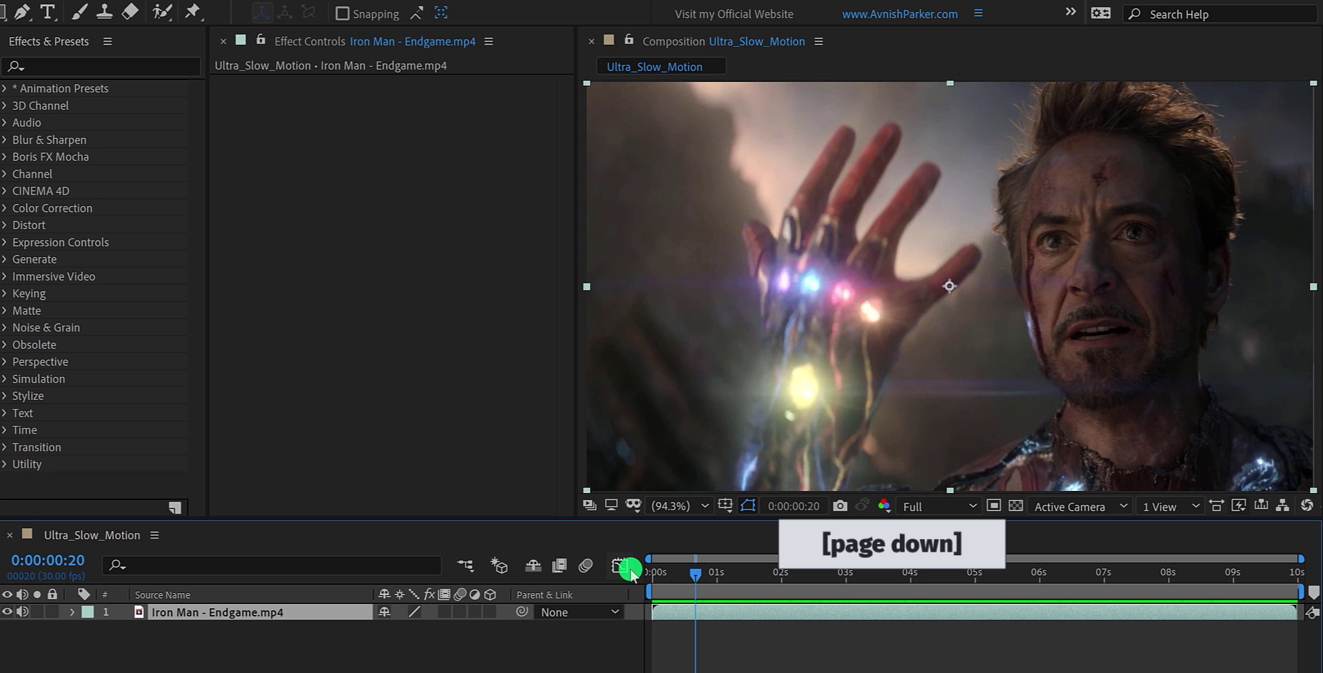
key("super+Right")
key("super+Right")
key("super+Right")
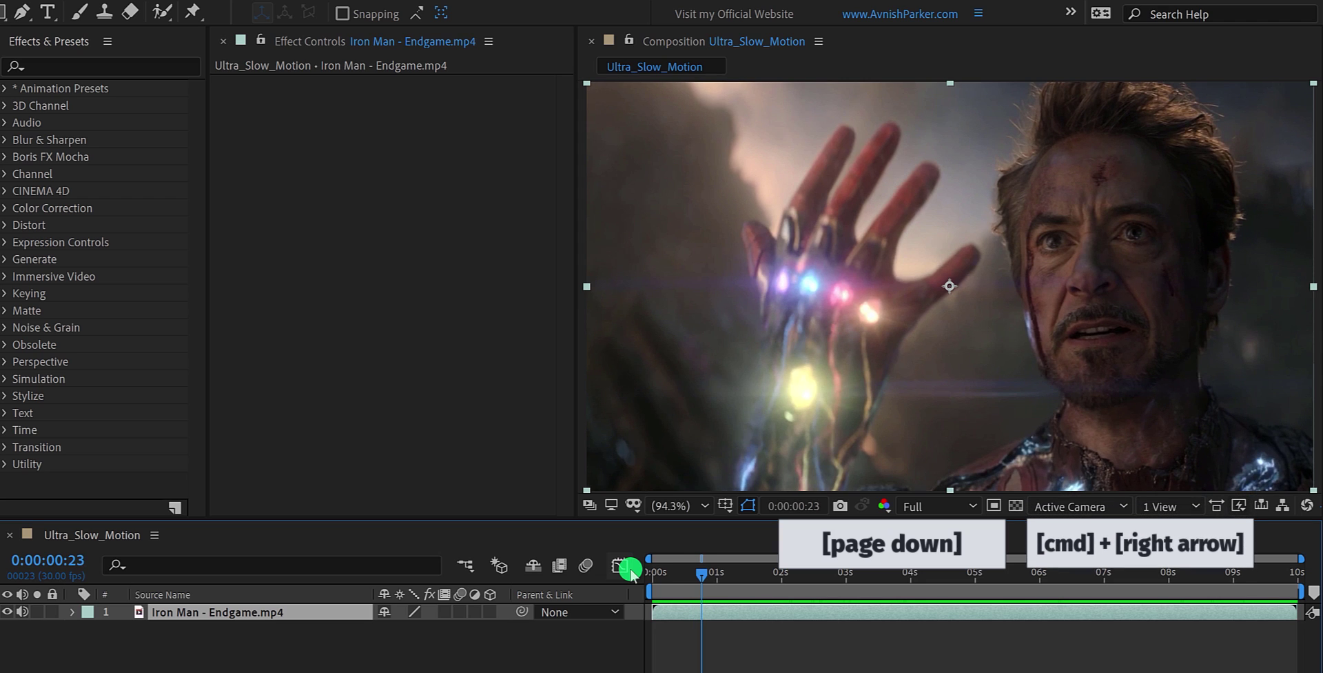
key("super+Right")
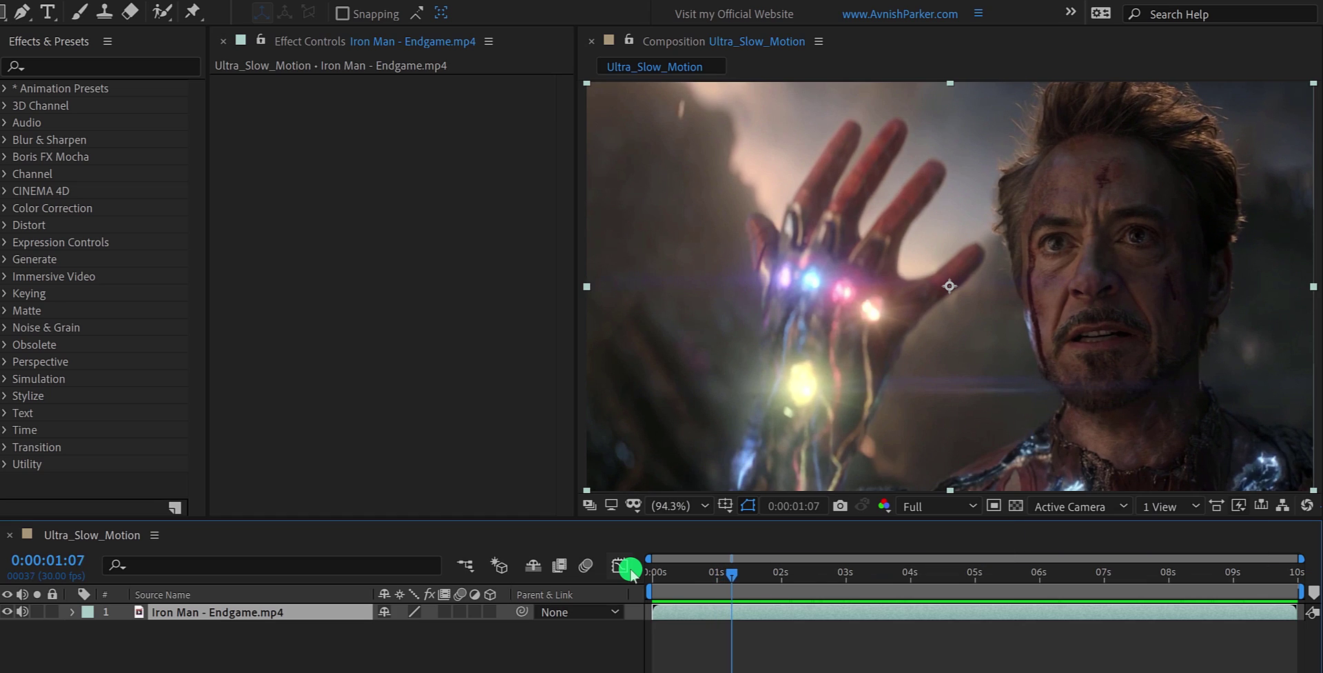
key("Page_Down")
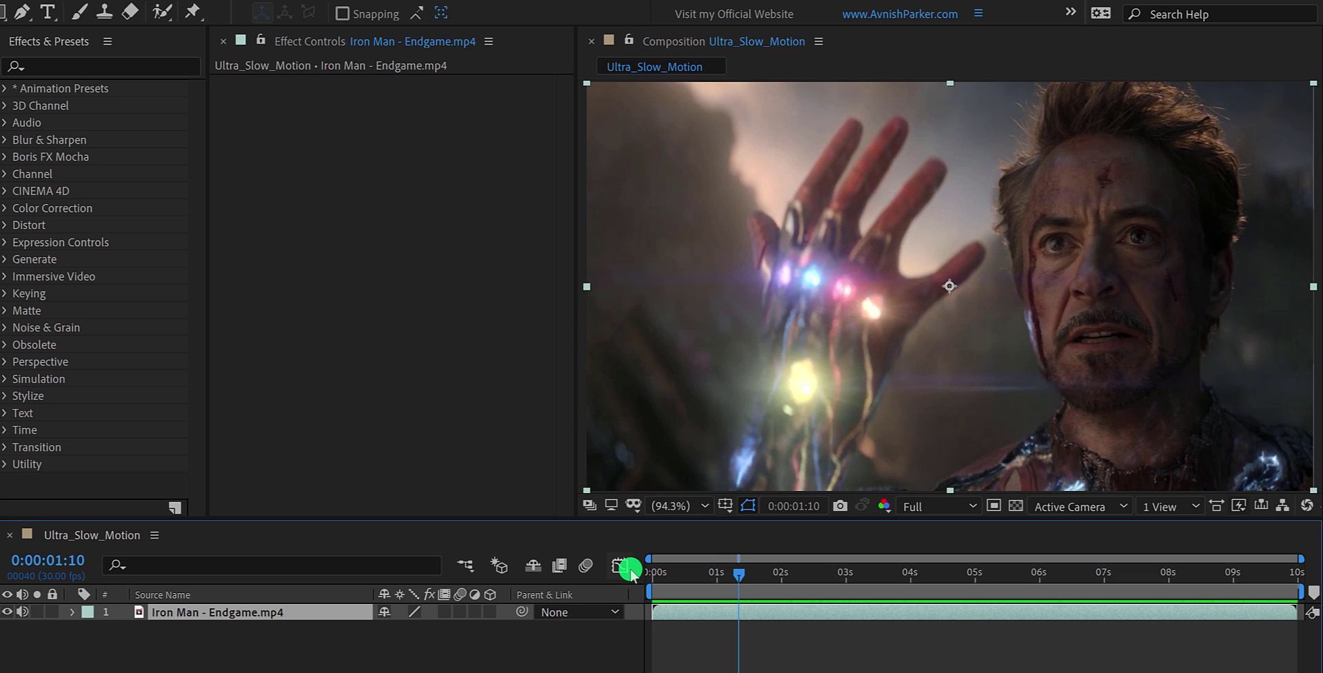
key("Page_Down")
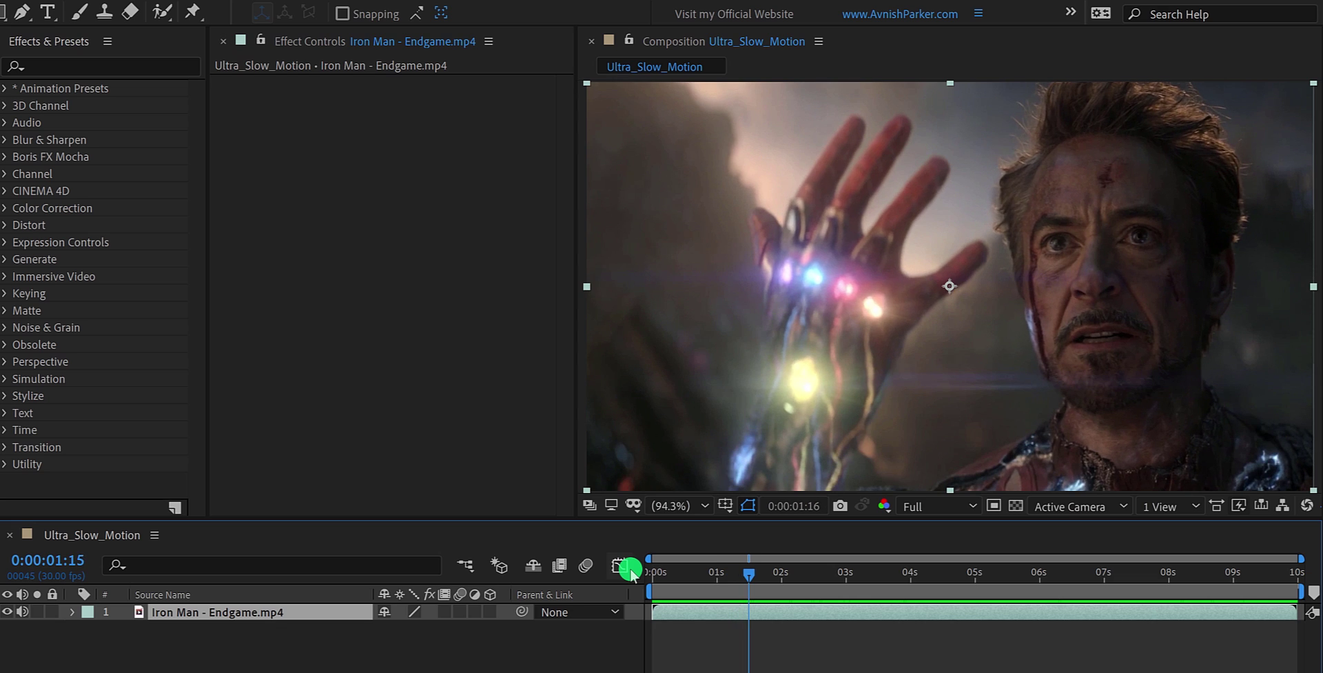
key("Page_Down")
key("Page_Down")
key("Page_Down")
key("Page_Down")
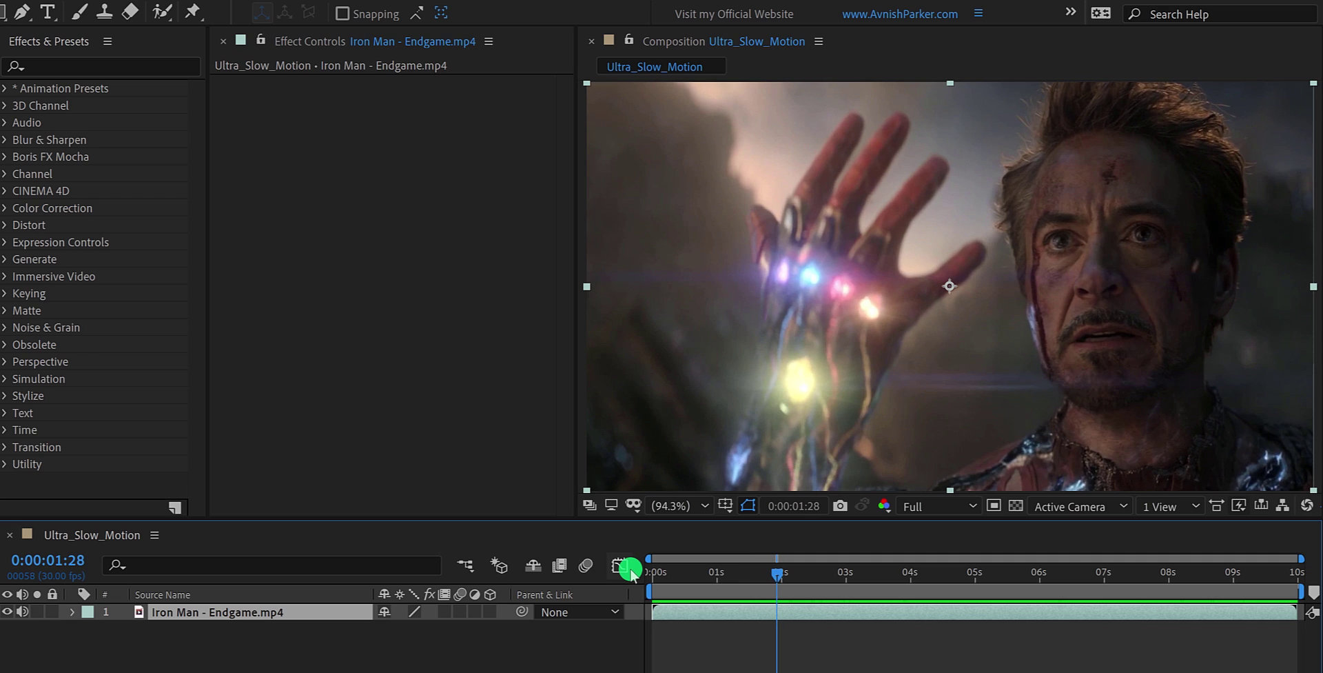
Enable Pixel Motion frame blending on the Iron Man layer and RAM-preview the smoother result
right_click(673, 615)
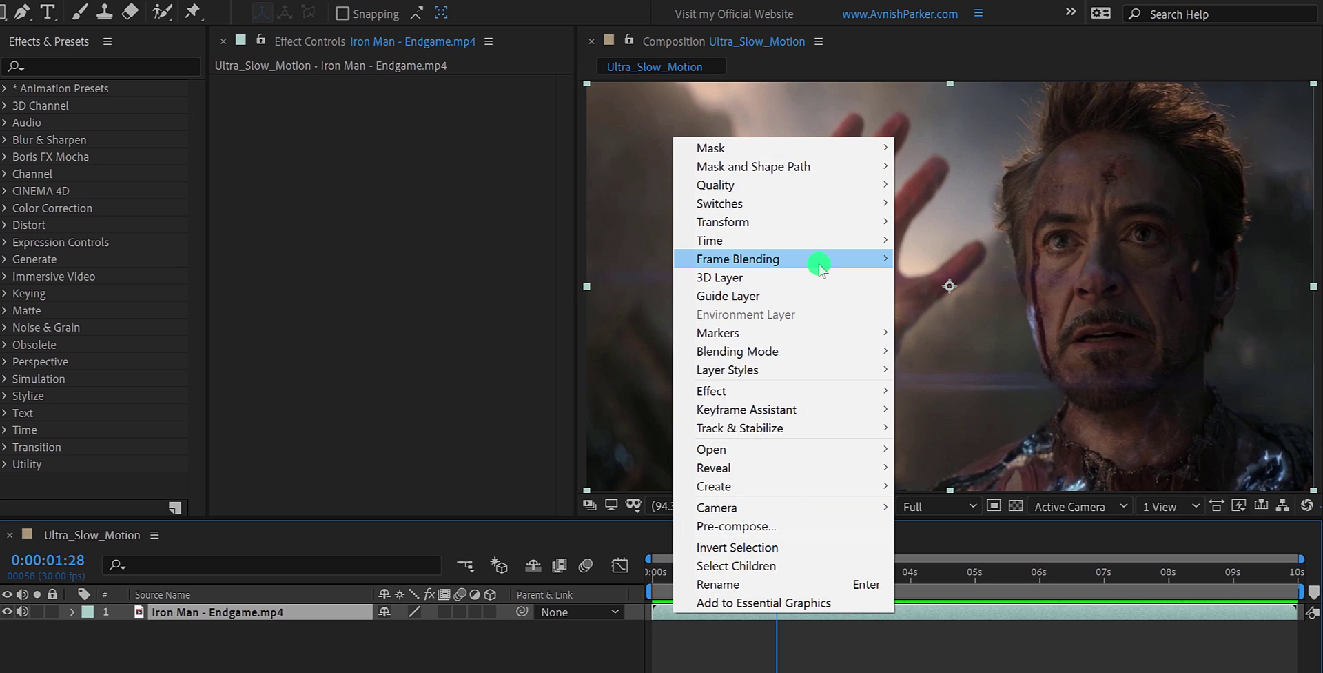
mouse_move(820, 266)
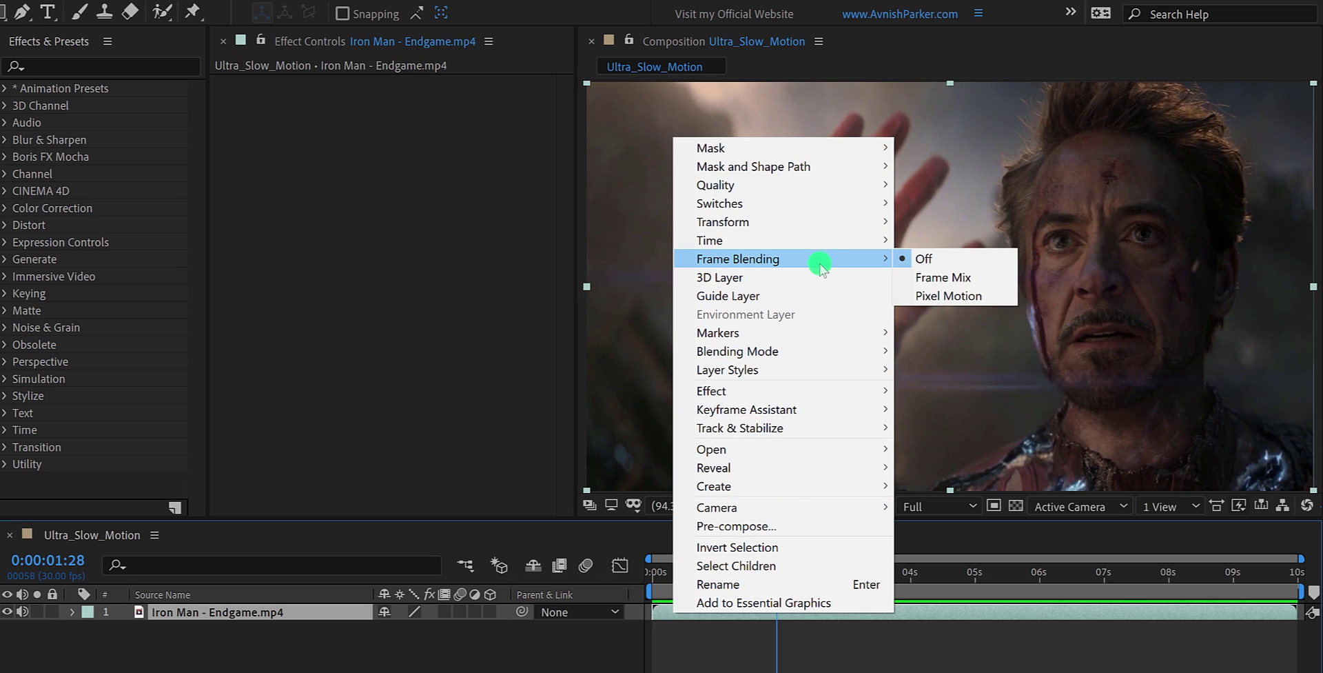
left_click(994, 296)
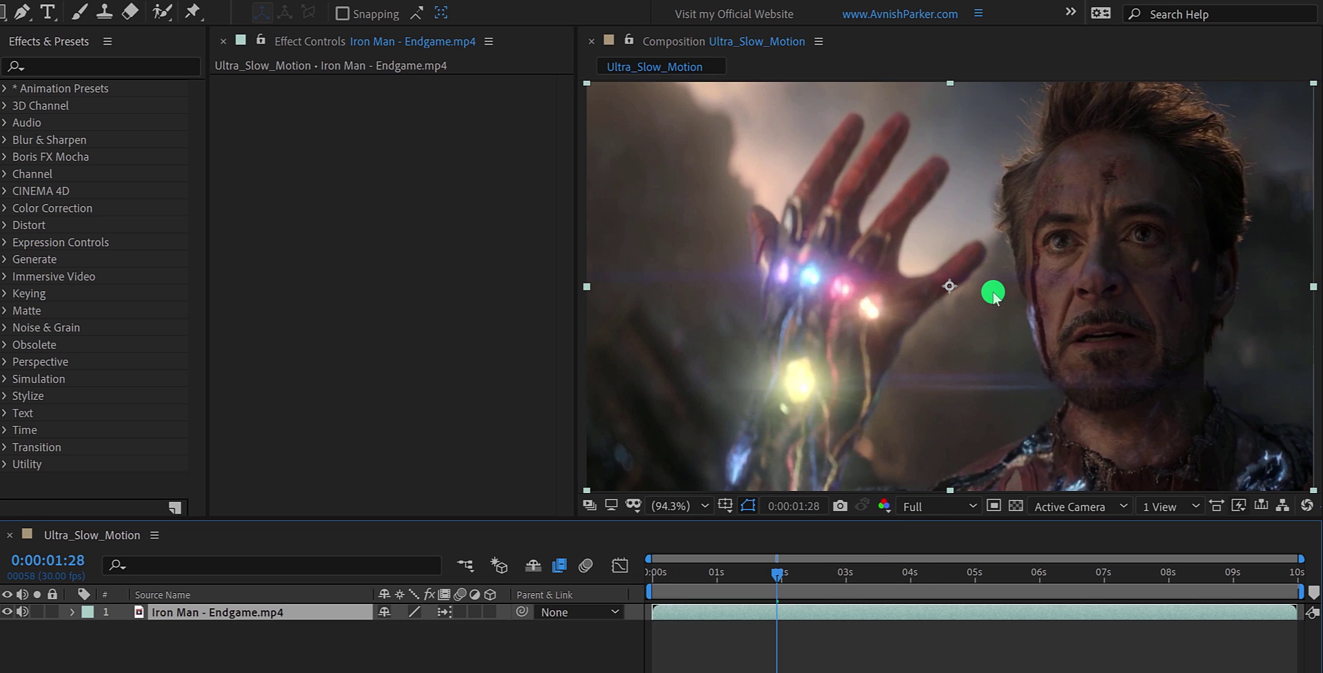
left_click(574, 666)
key("KP_0")
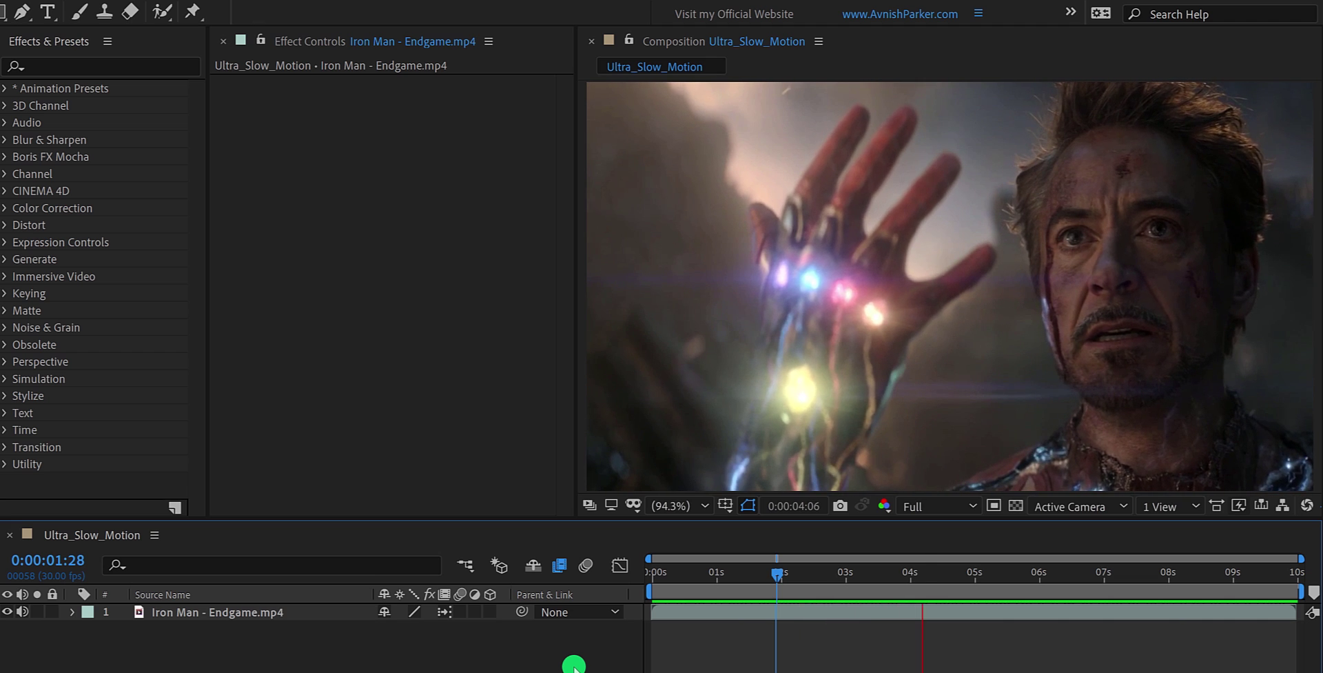
key("space")
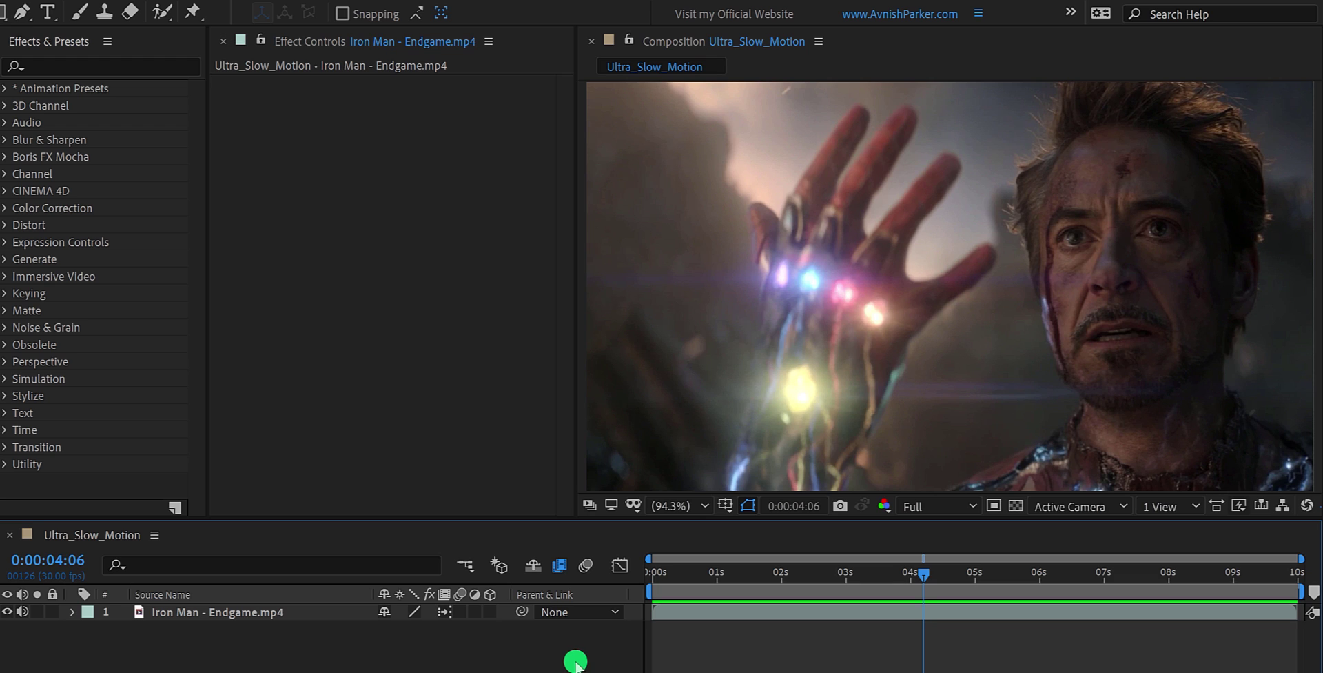
Time-stretch the Iron Man layer to 0:00:20:00 (714.28571%) and preview the slower clip
right_click(661, 612)
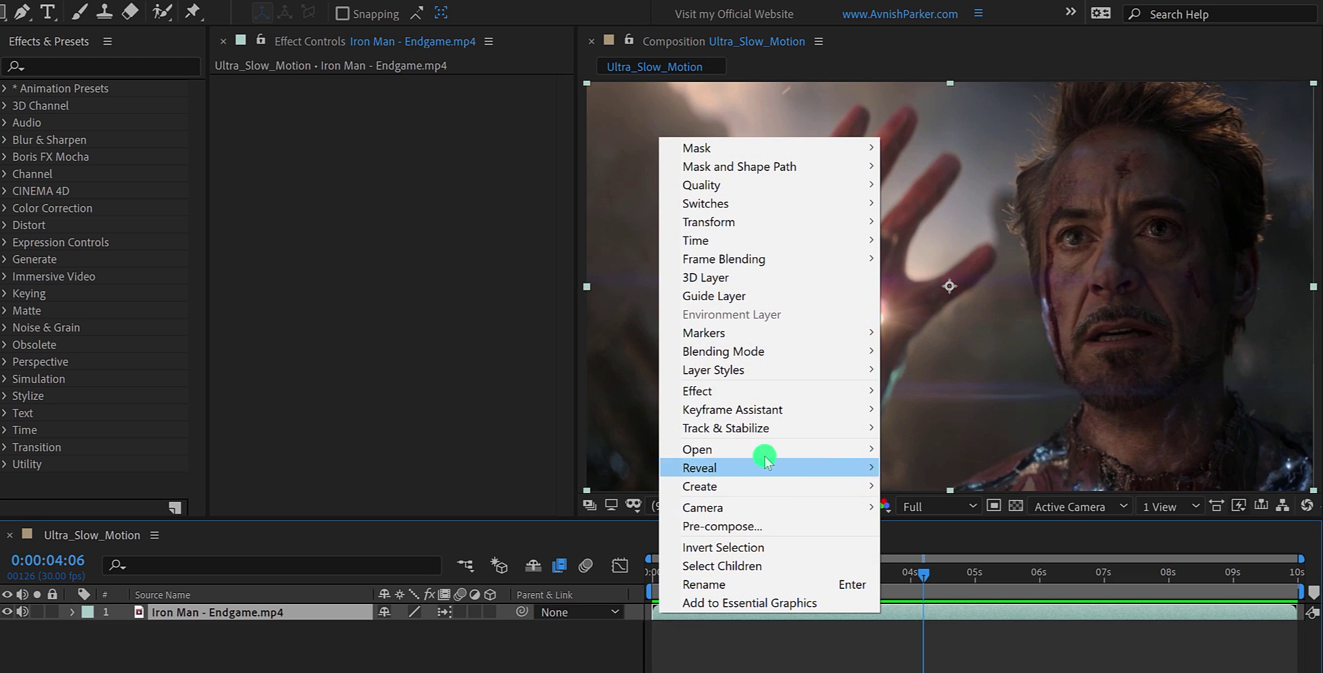
mouse_move(730, 240)
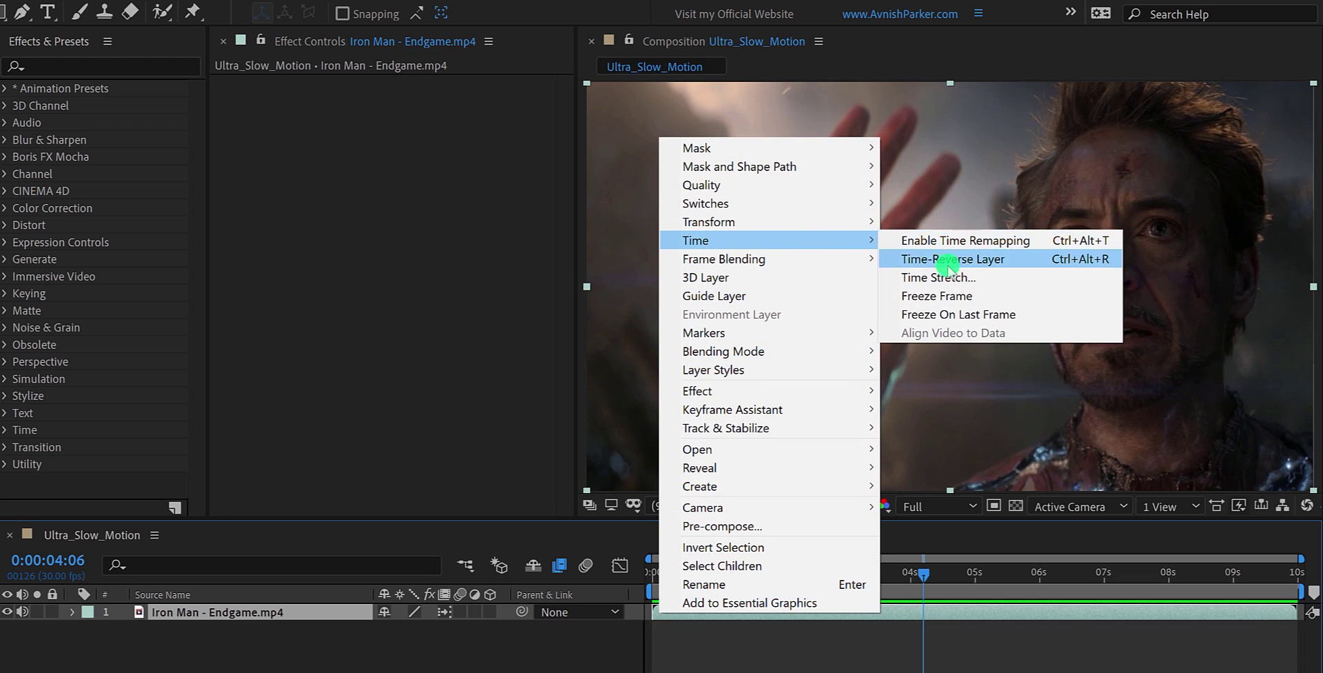
left_click(953, 276)
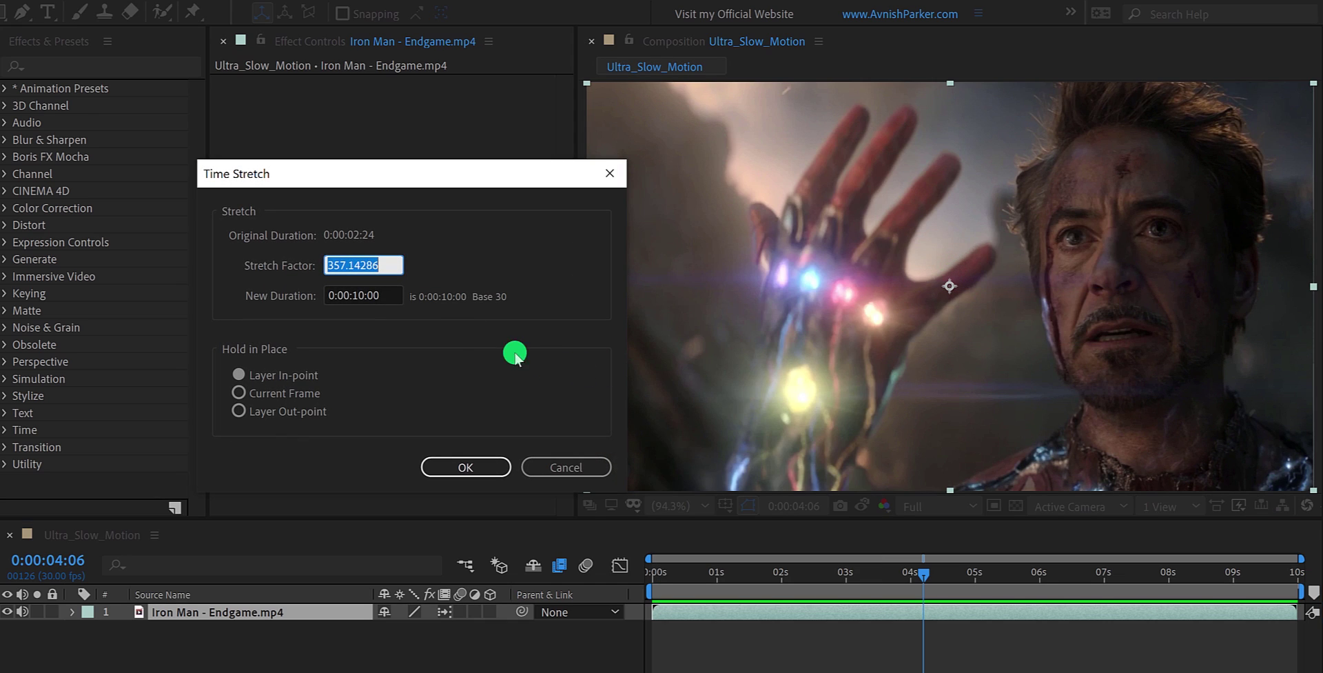
left_click(360, 292)
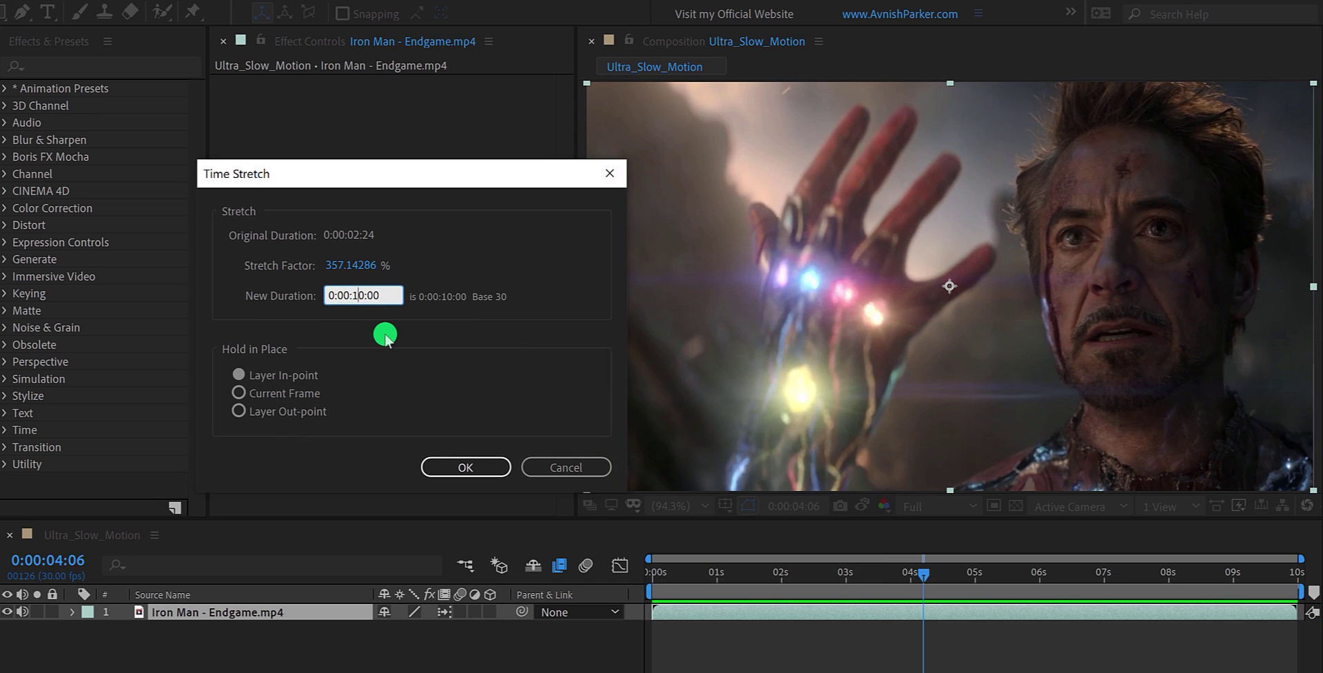
left_click(448, 456)
key("KP_0")
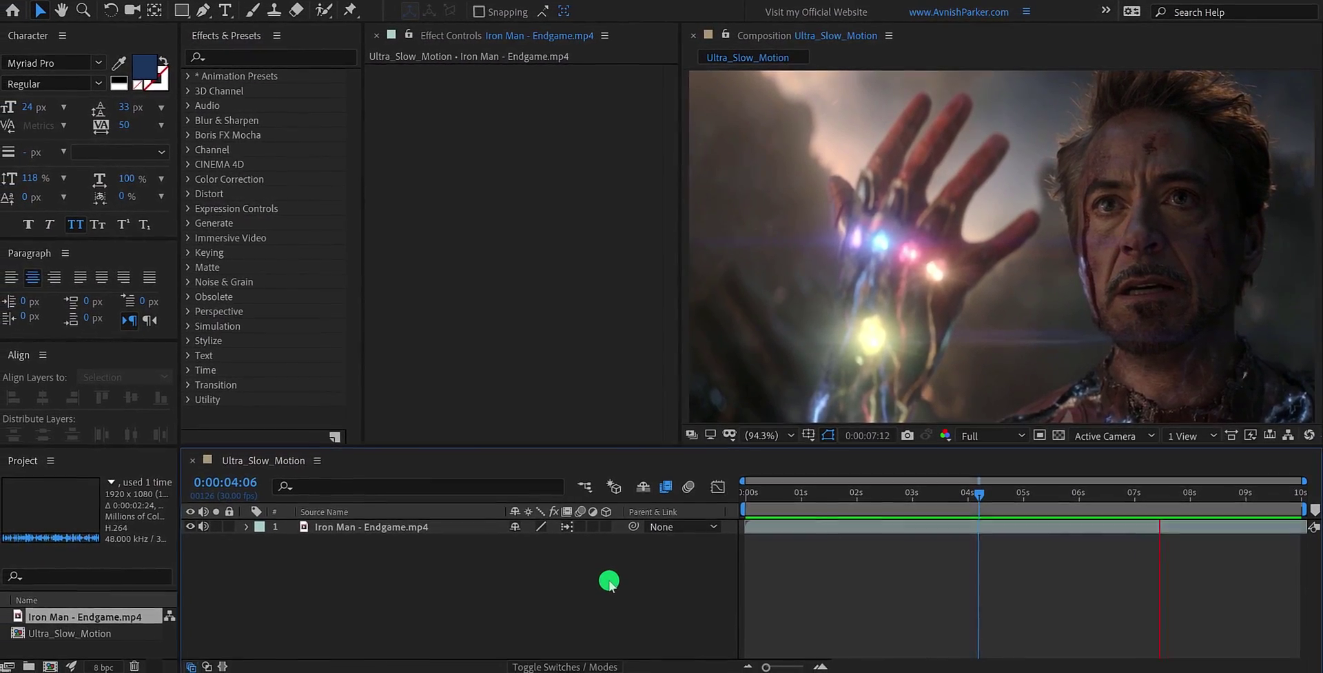
Review the footage and add Storyblocks - Video.mp4 to the comp as the top layer
left_click(745, 495)
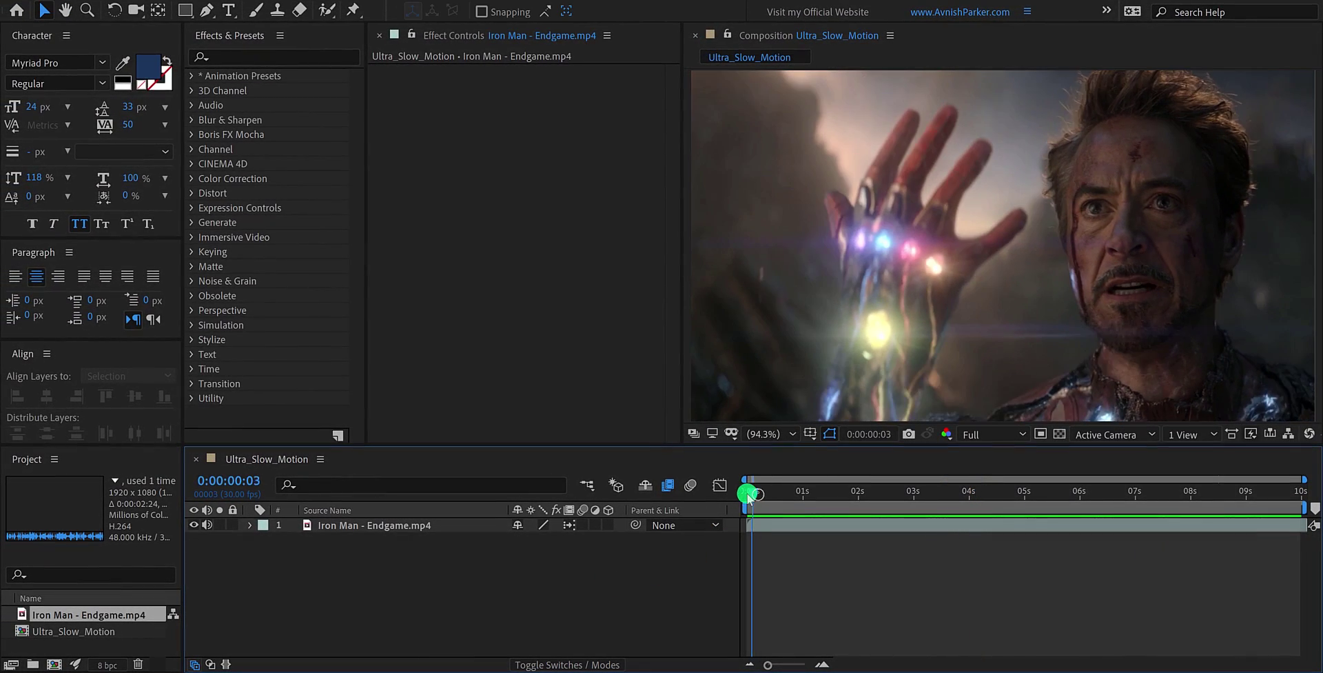
left_click_drag(748, 495, 1090, 491)
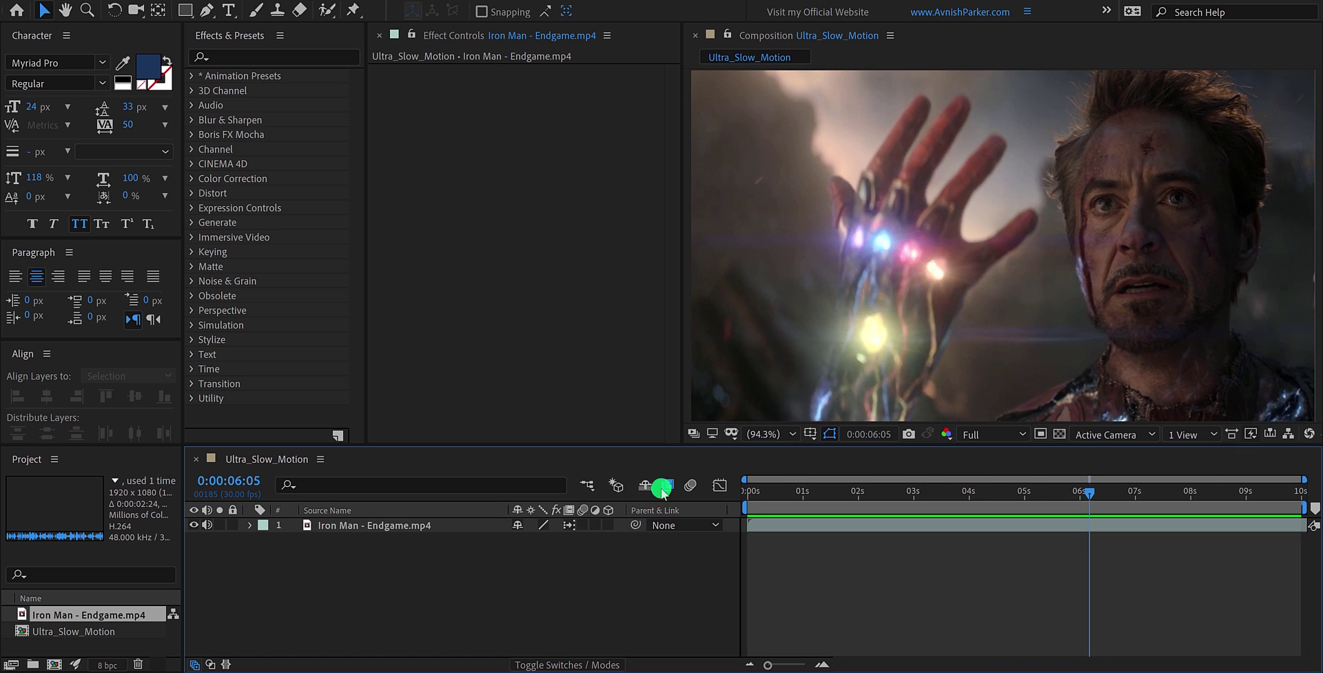
left_click_drag(89, 614, 118, 629)
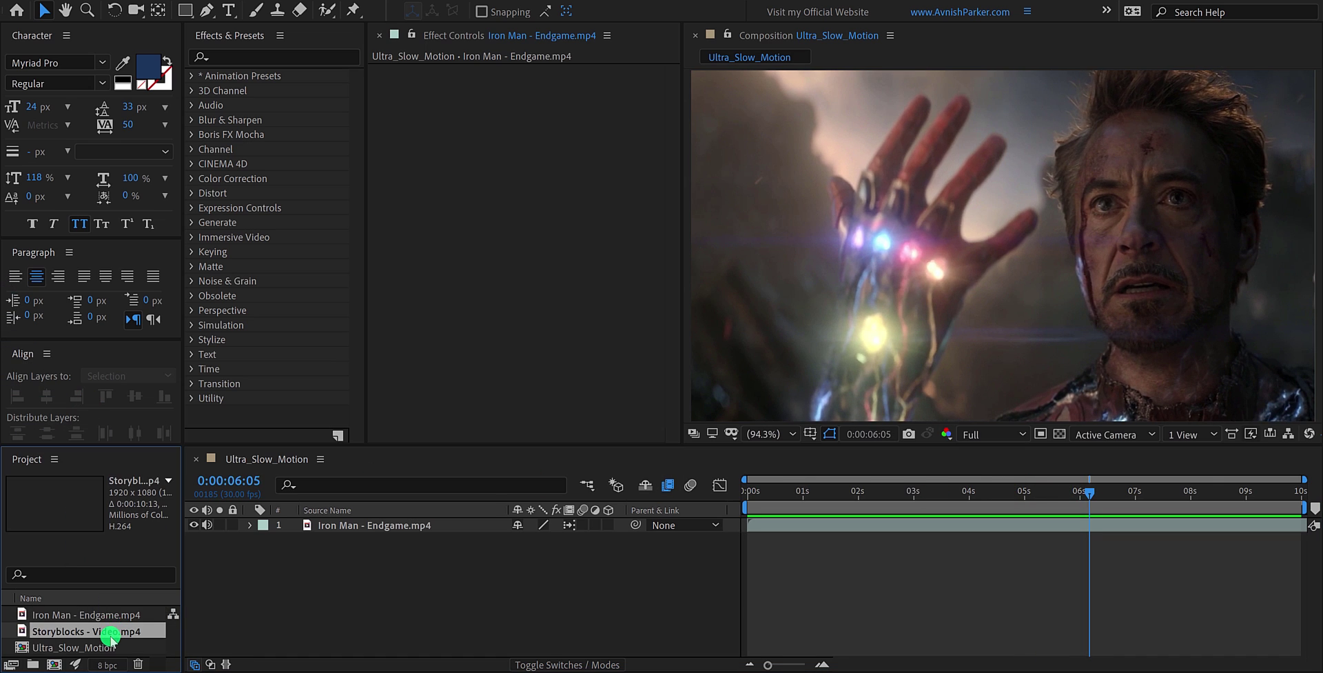
left_click_drag(207, 615, 324, 525)
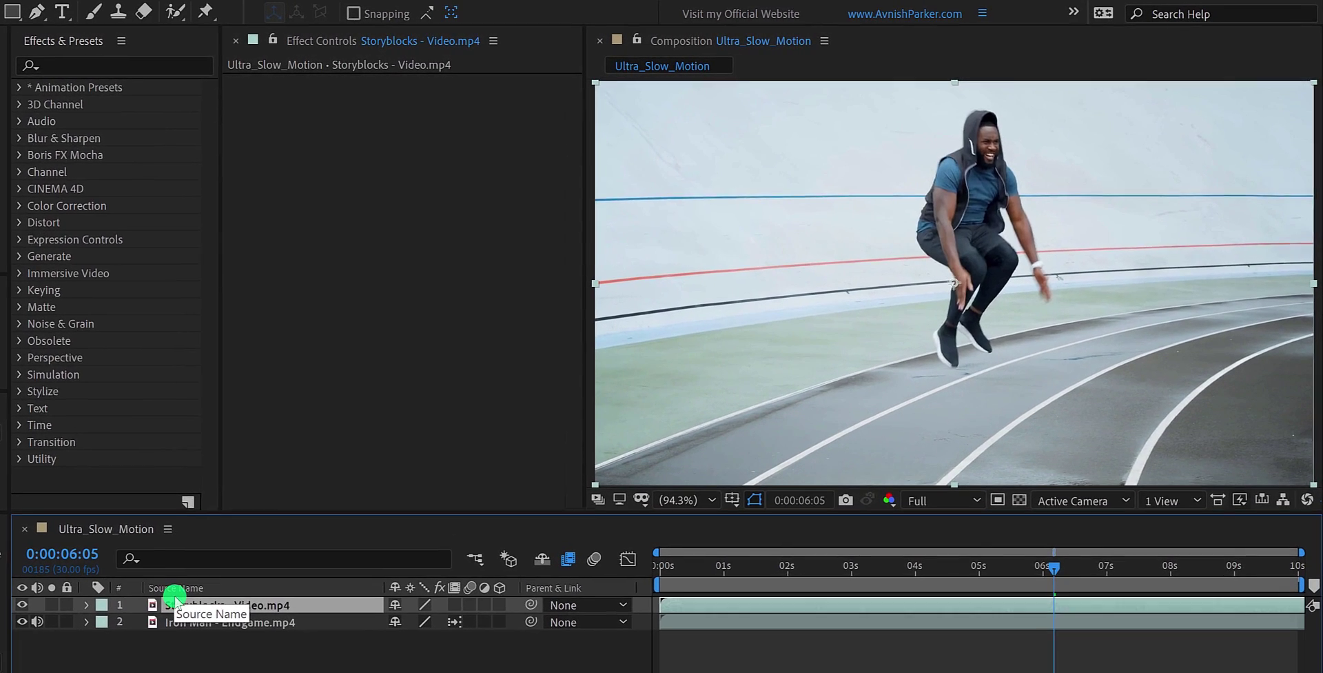
Split the Storyblocks layer, remove the unwanted pieces, and move the runner clip to start at 0s
left_click(662, 569)
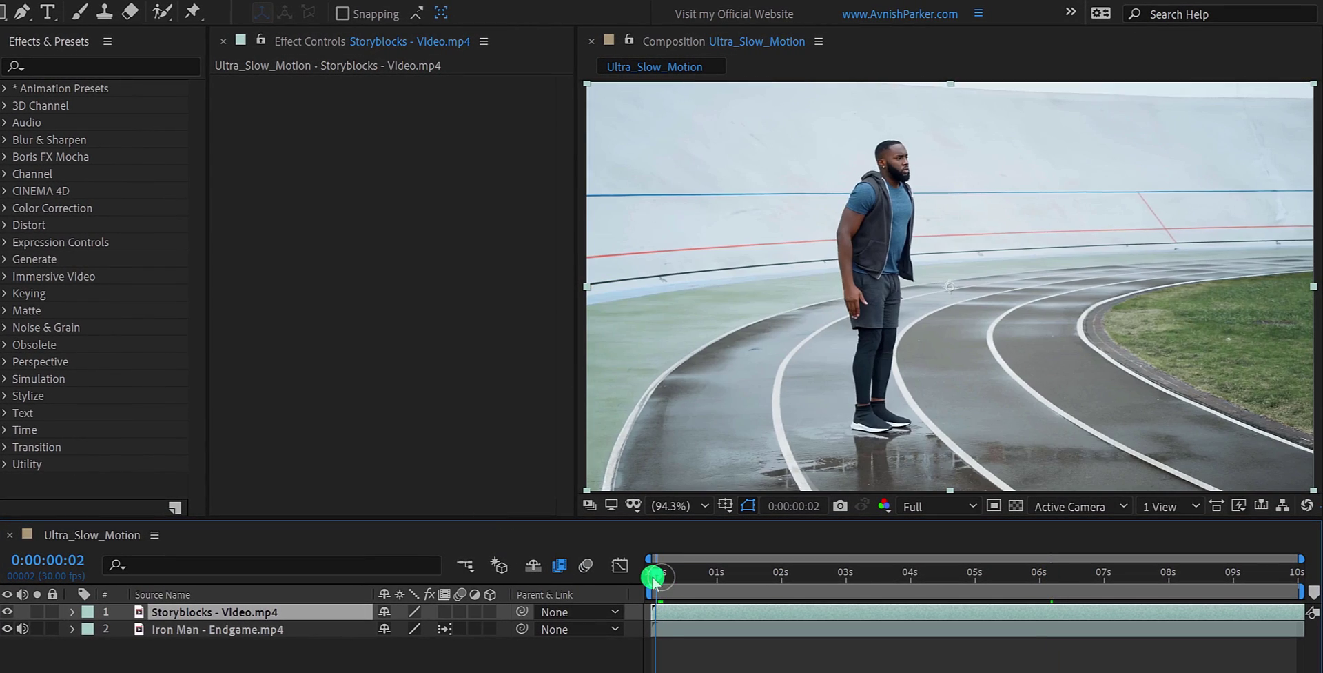
left_click_drag(693, 587, 807, 581)
key("ctrl+shift+d")
left_click(797, 605)
key("alt+bracketright")
left_click(688, 625)
key("Delete")
key("Home")
left_click(724, 613)
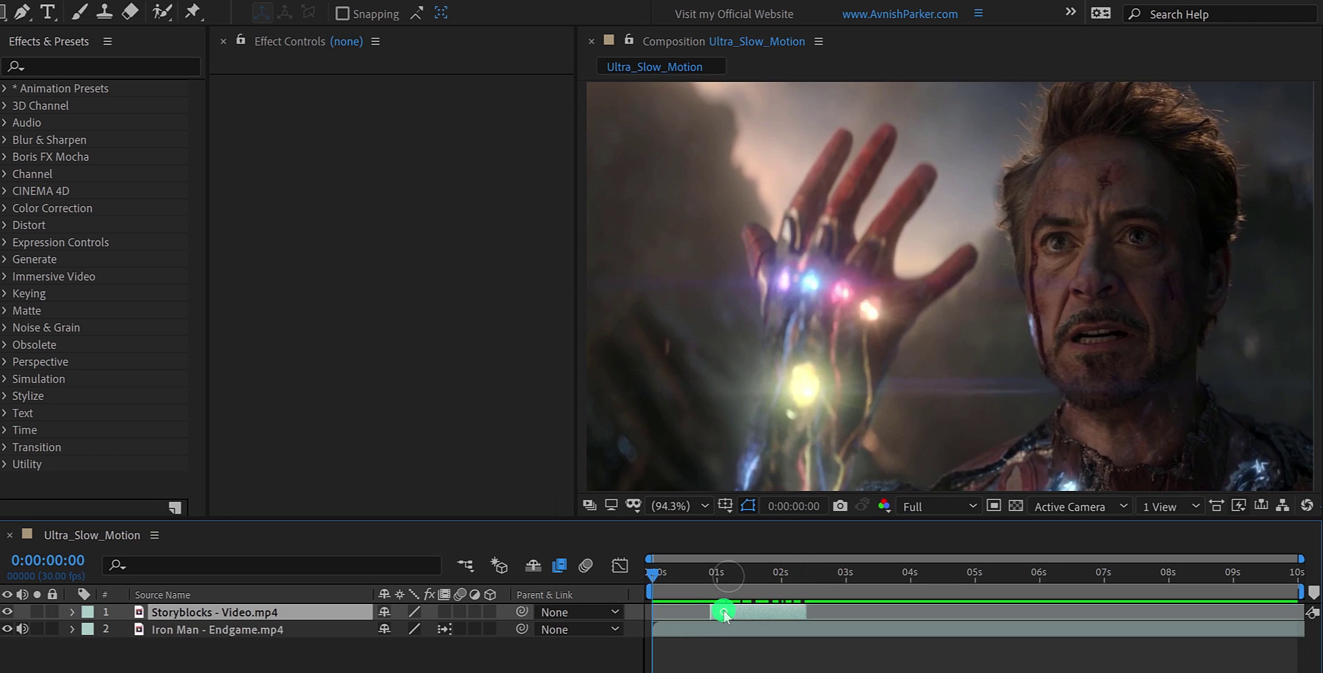
left_click_drag(723, 613, 672, 616)
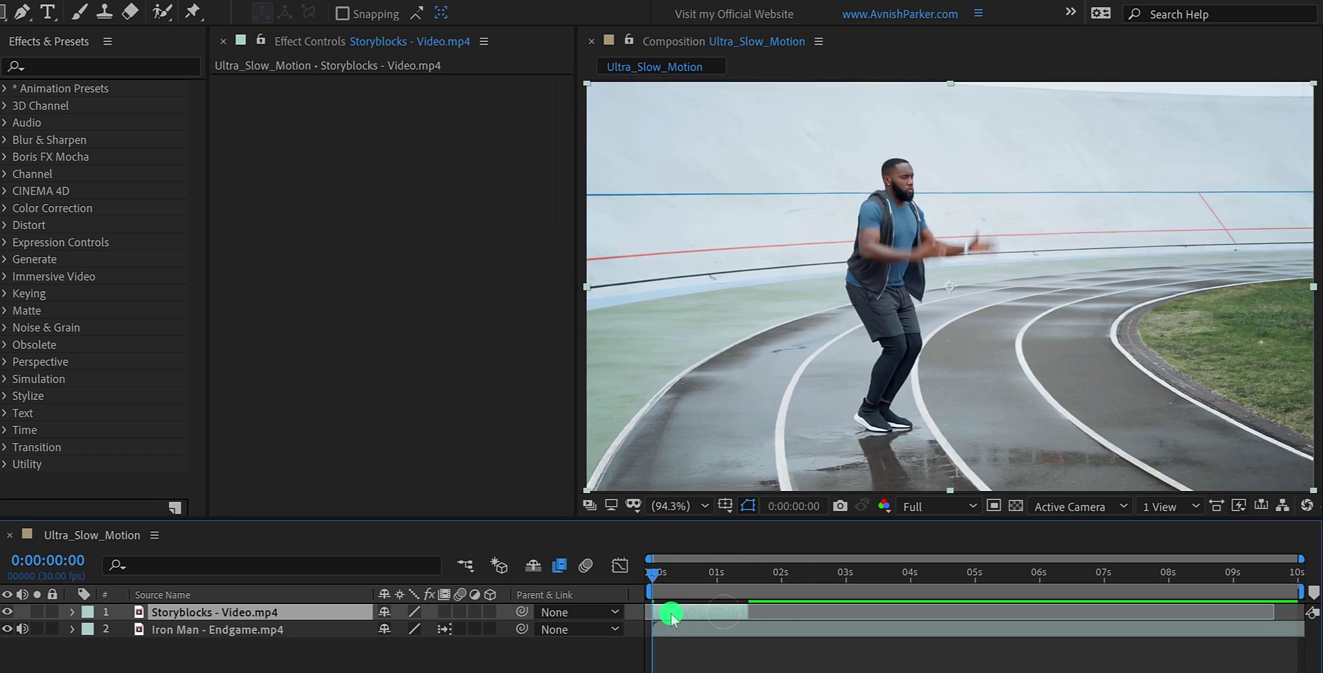
Set the Storyblocks runner layer's Time Stretch duration to 0:00:10:00 (666.66667%)
right_click(714, 614)
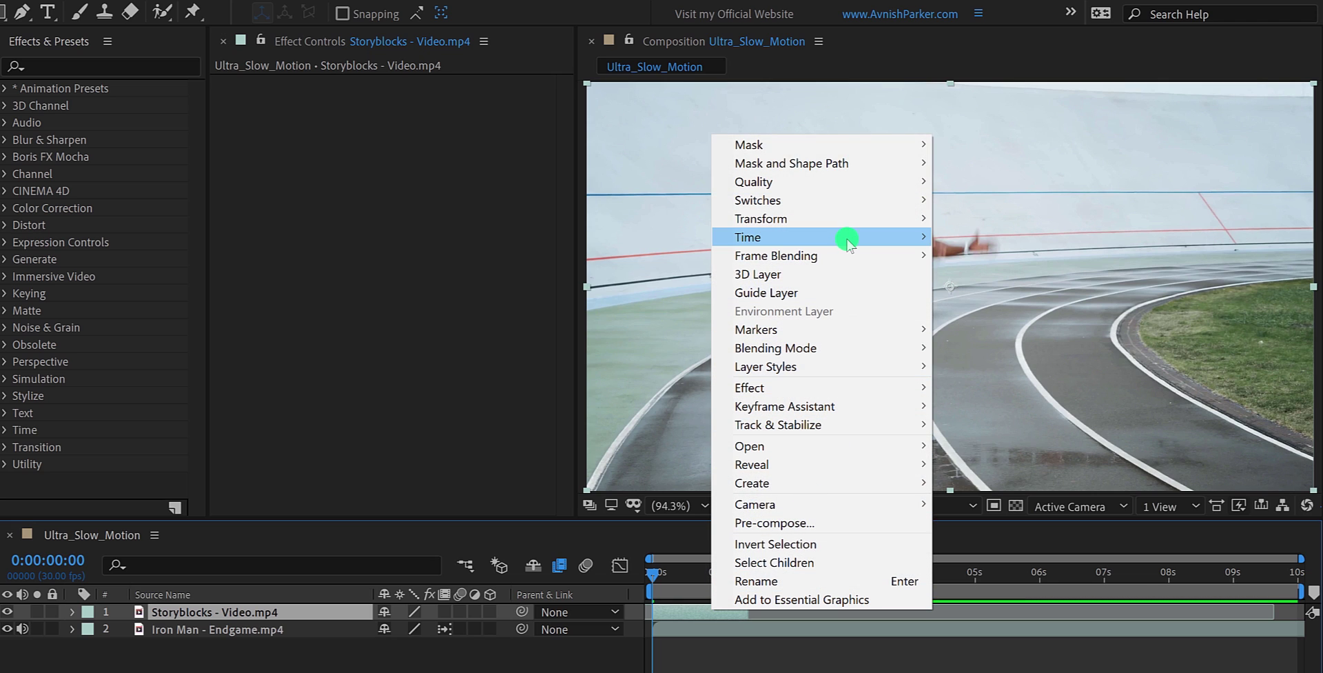
mouse_move(903, 236)
left_click(1011, 274)
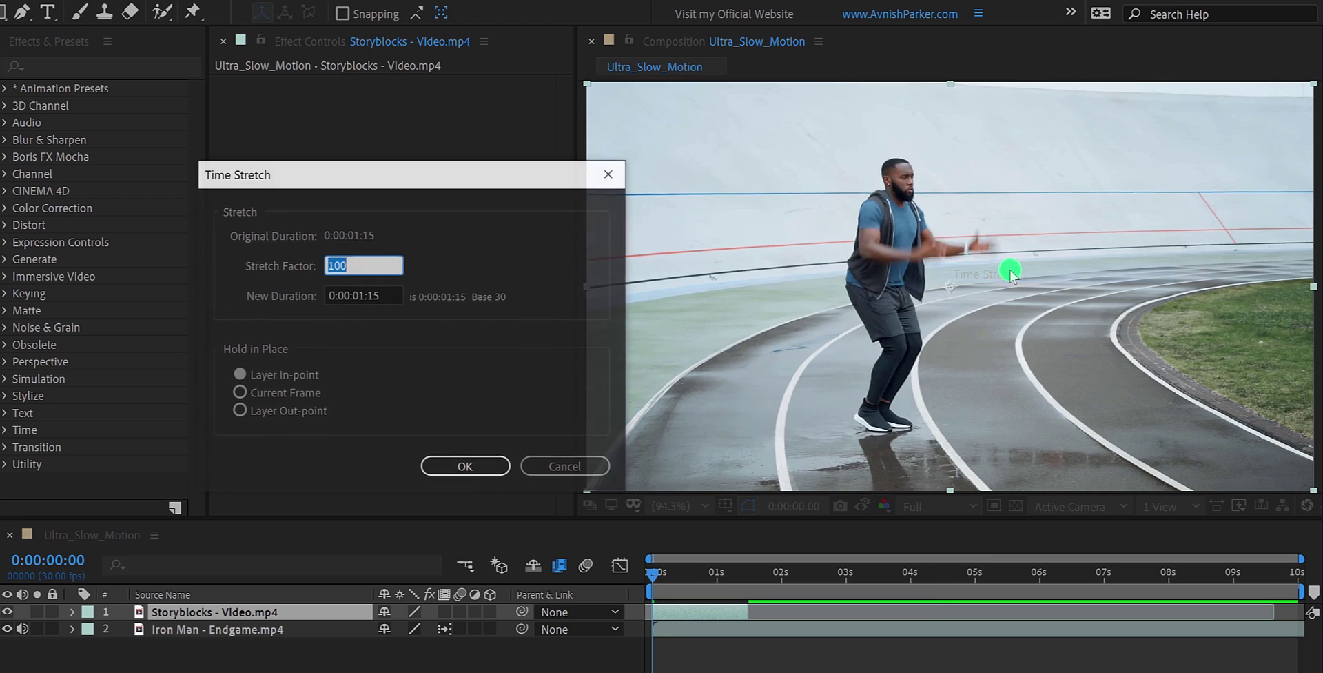
left_click(362, 295)
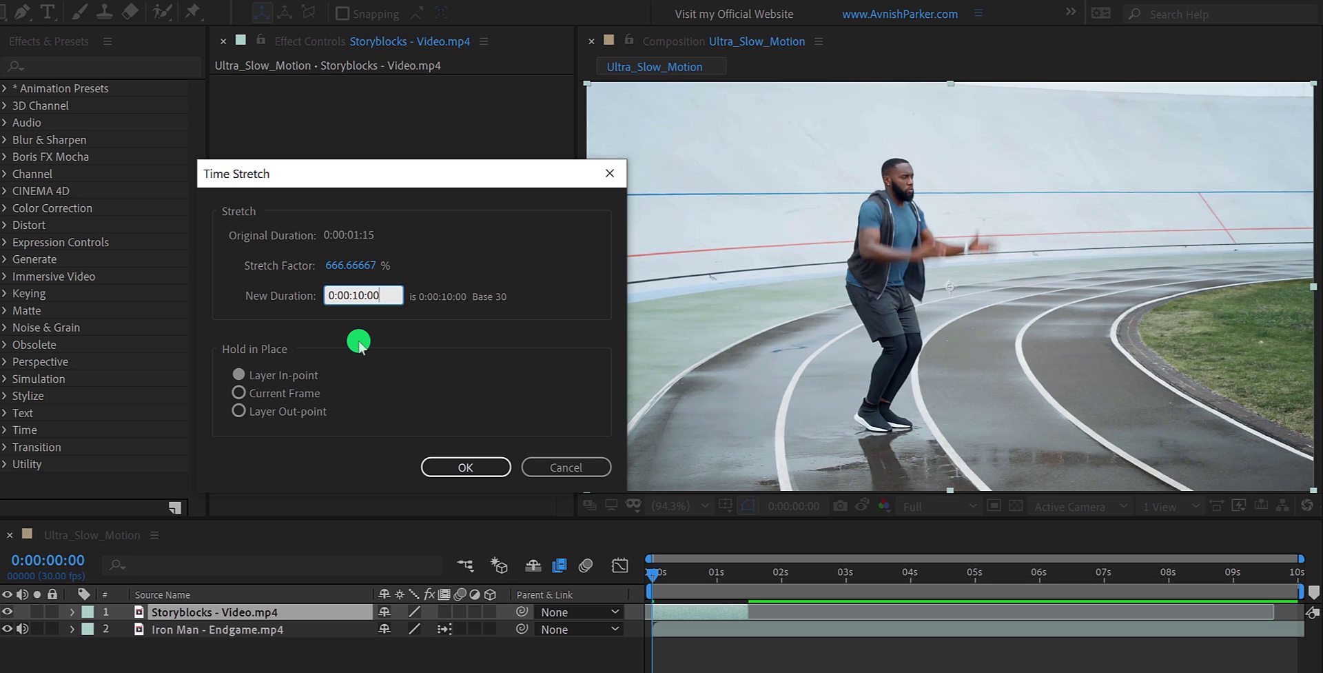
left_click(441, 467)
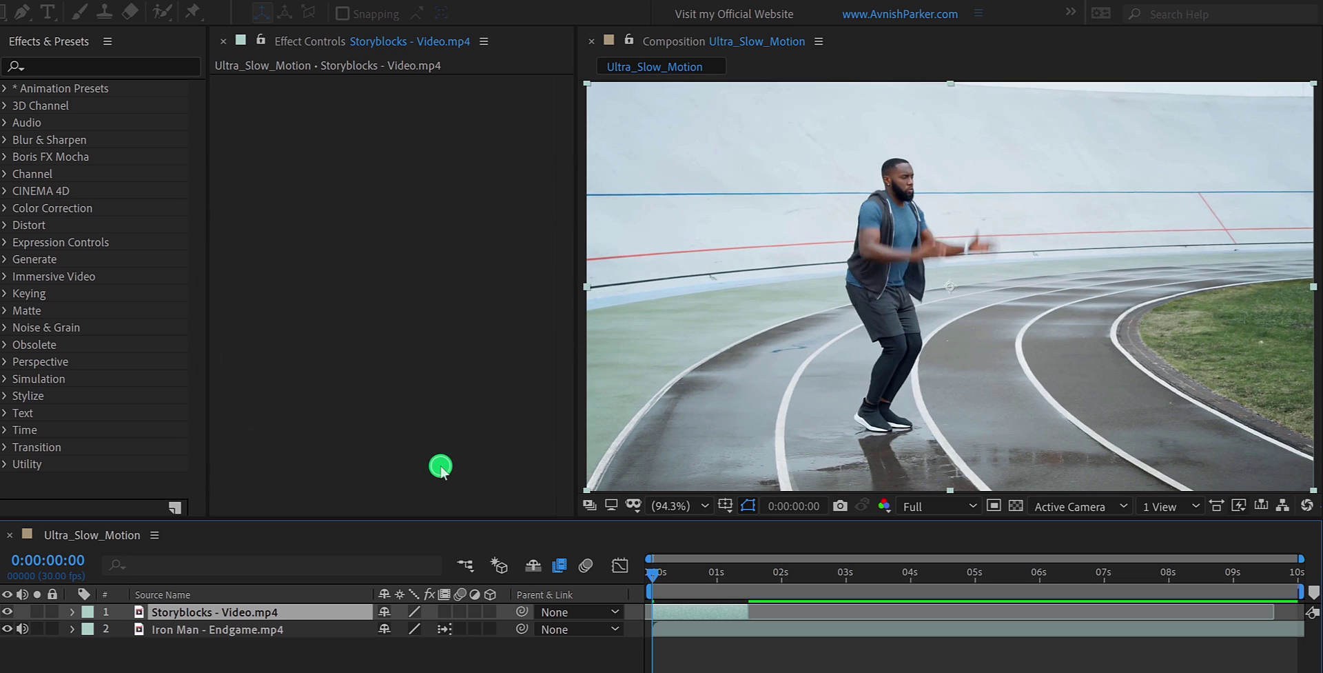
Enable Pixel Motion frame blending on the Storyblocks runner layer and RAM-preview the comp
right_click(662, 613)
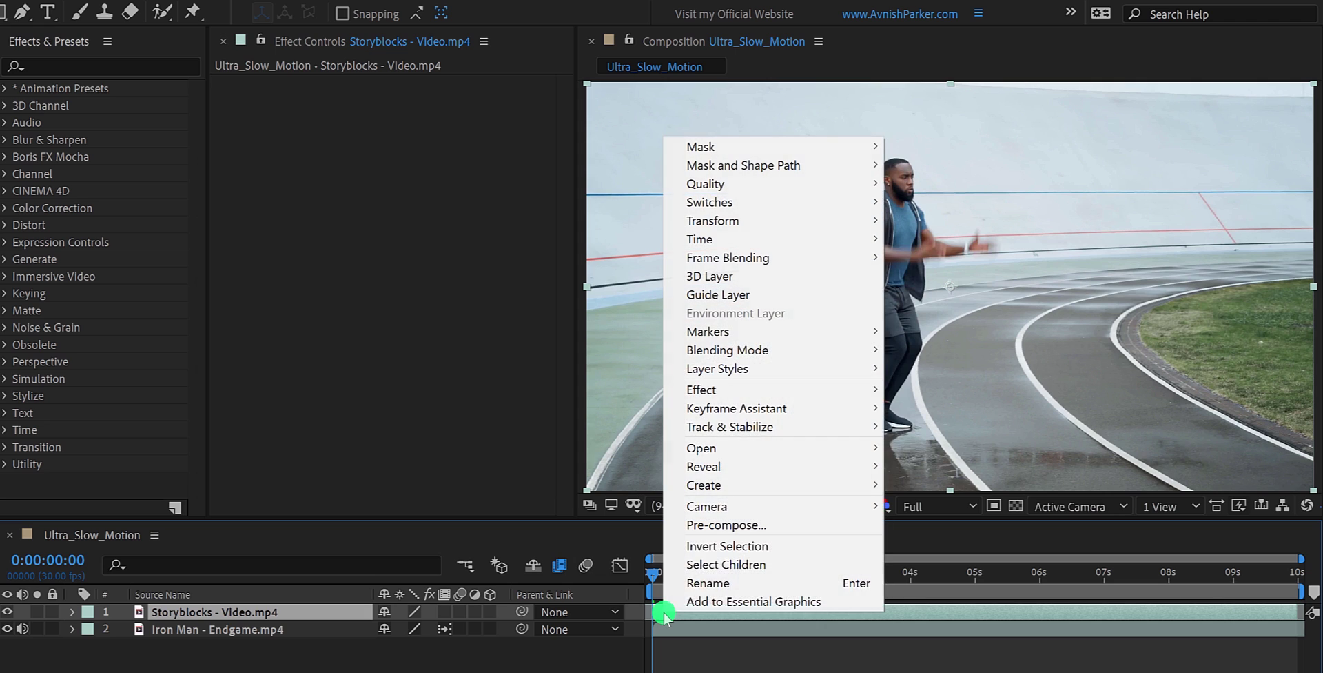
mouse_move(836, 260)
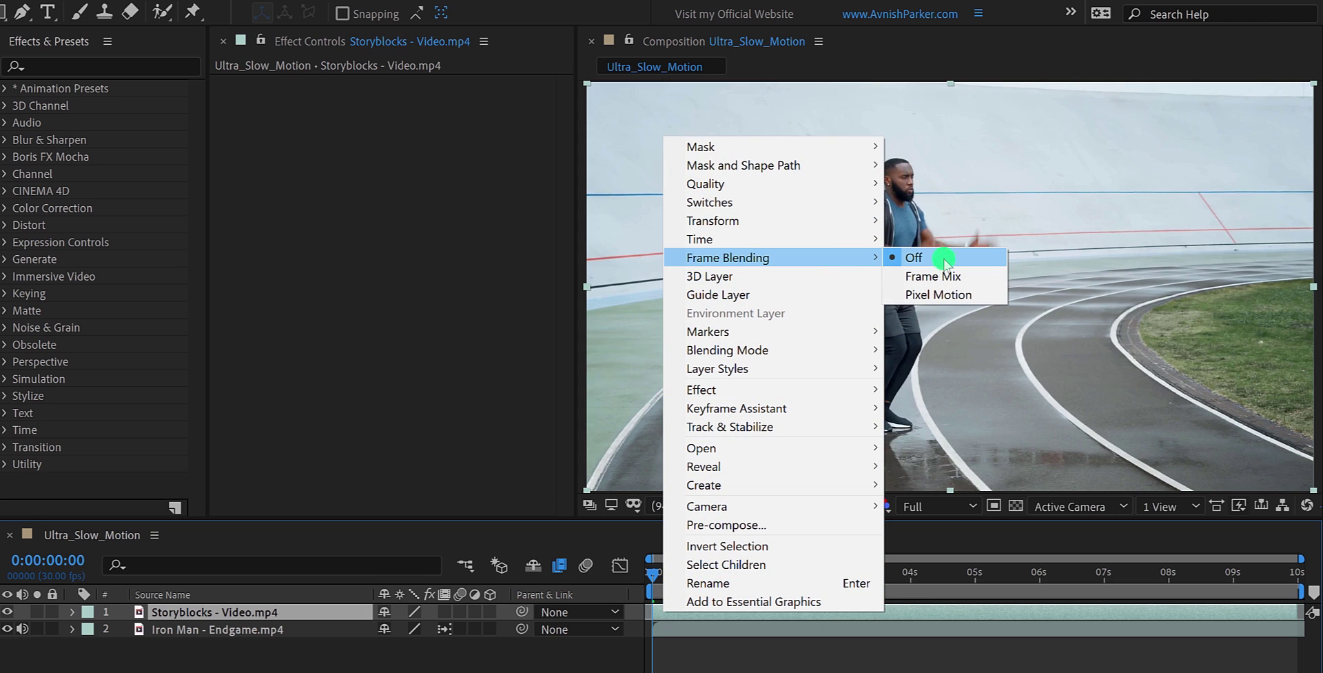
left_click(979, 295)
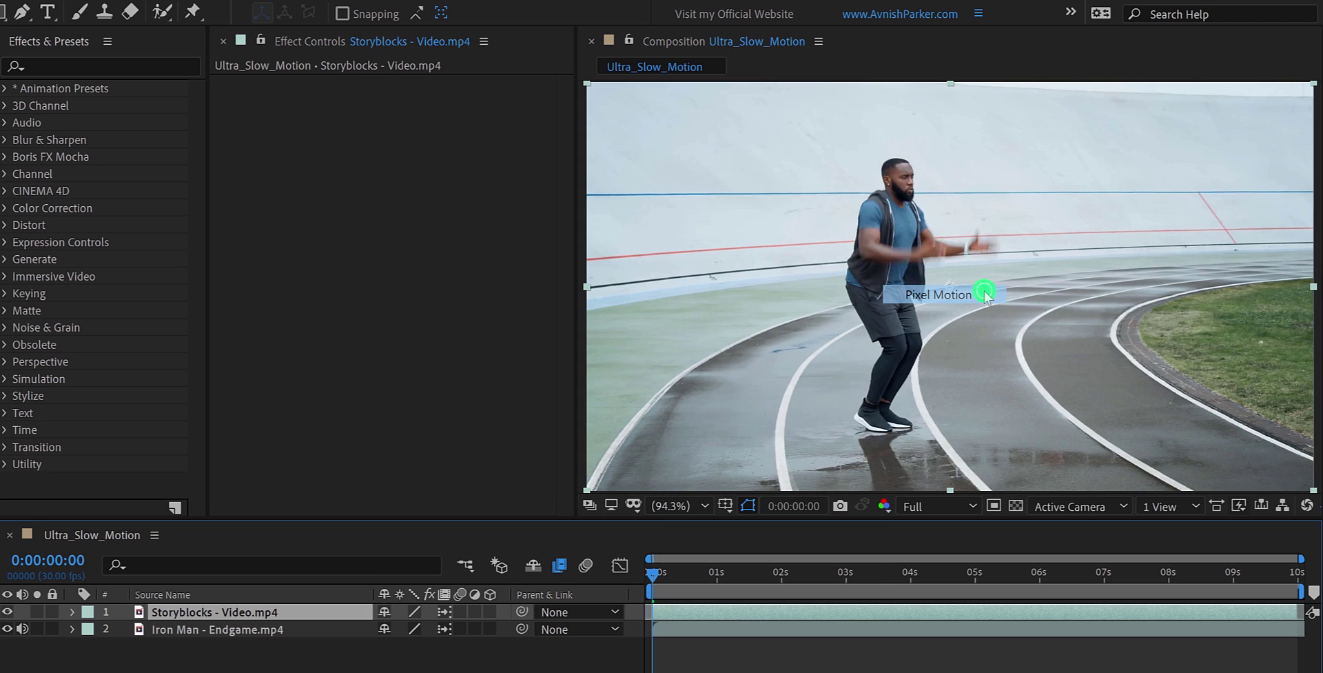
left_click(685, 641)
key("KP_0")
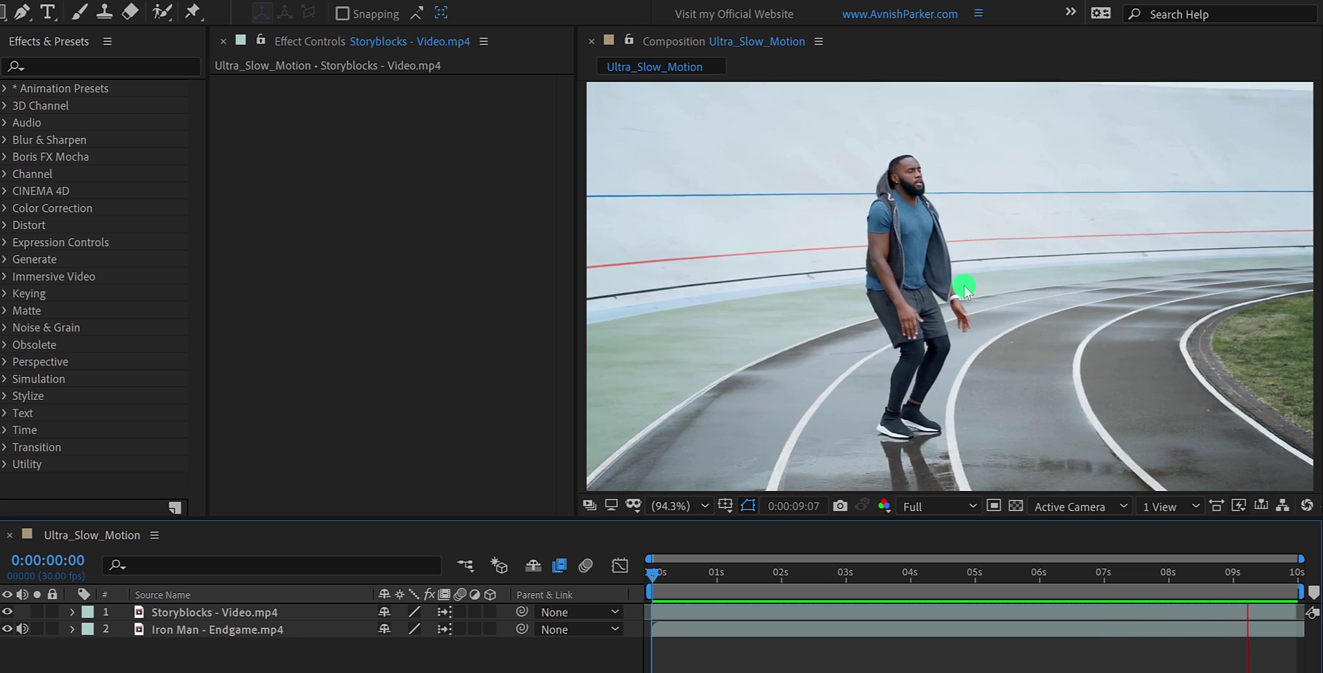
key("space")
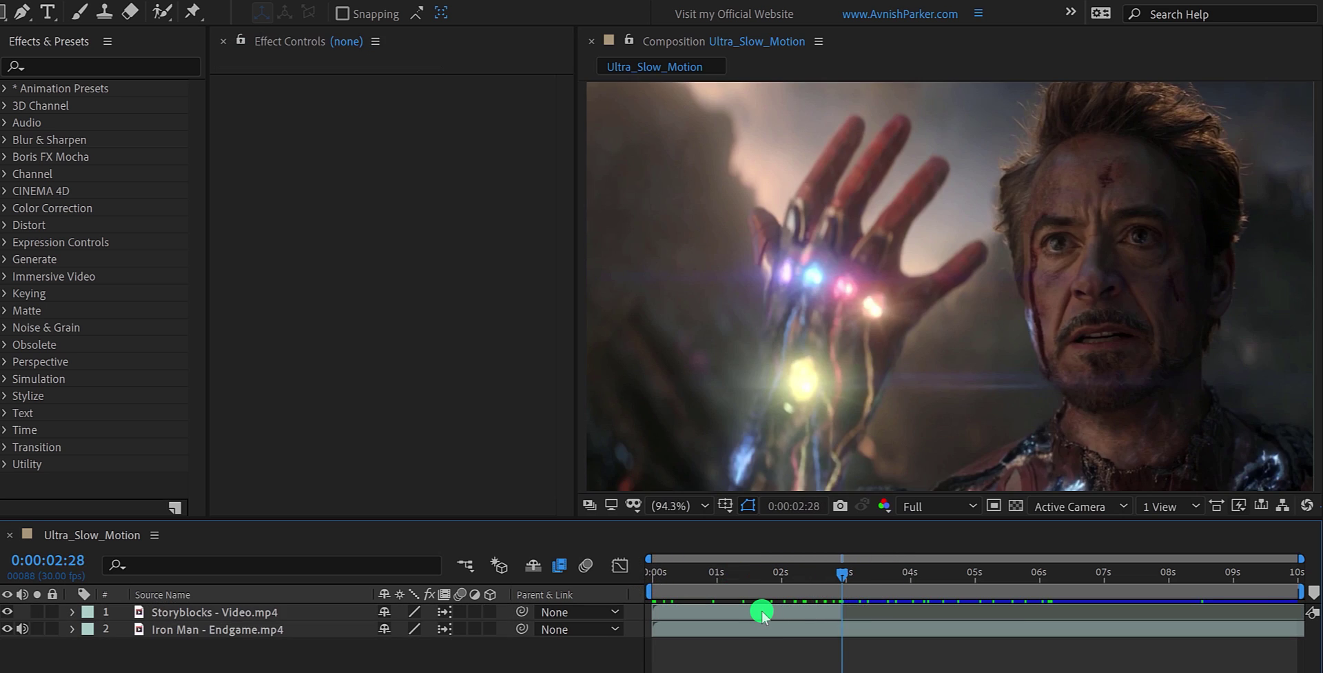
Re-stretch the runner layer to 0:00:10:00 at 2272.72727%, then deselect and RAM-preview it
right_click(761, 612)
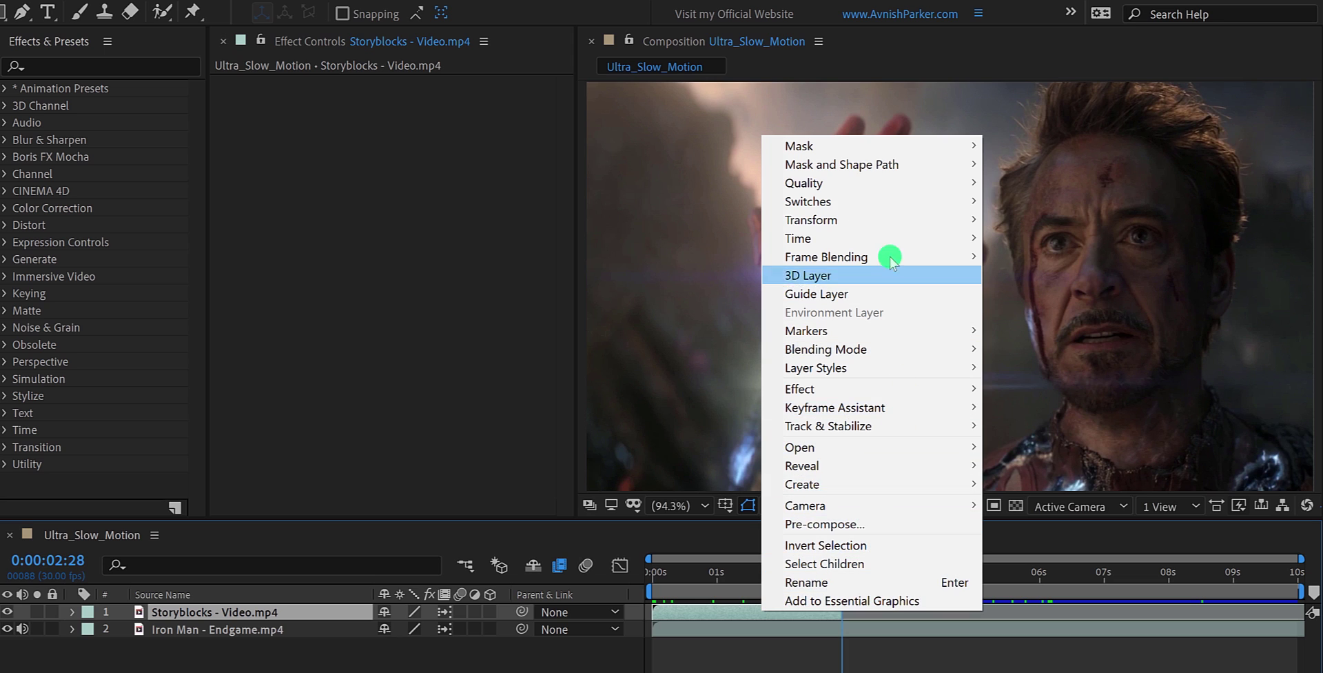
mouse_move(883, 240)
left_click(1074, 275)
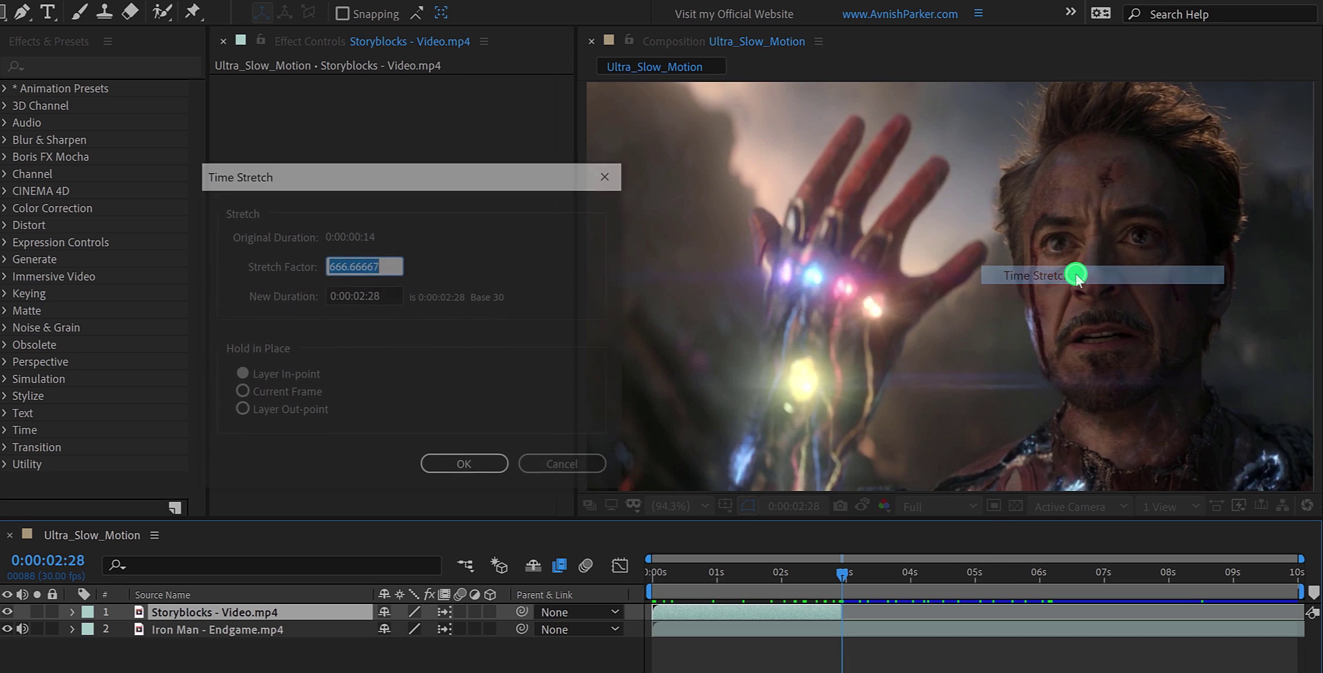
left_click(364, 295)
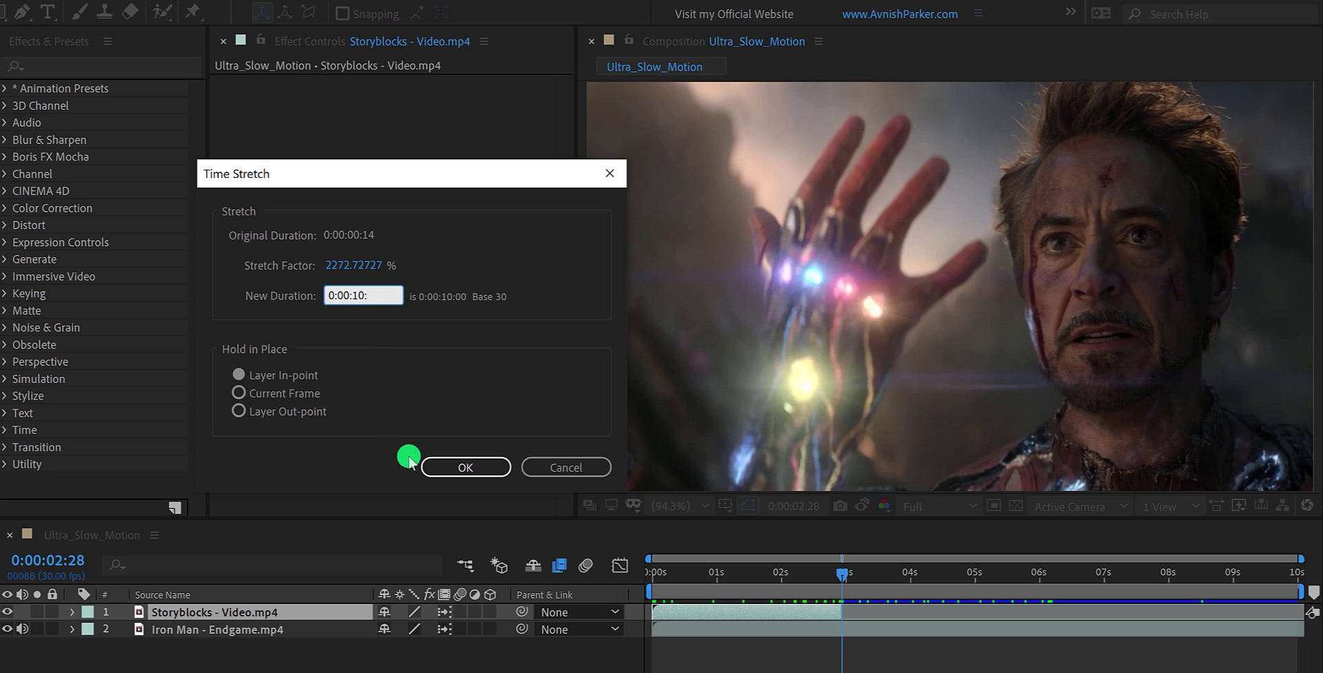
left_click(441, 467)
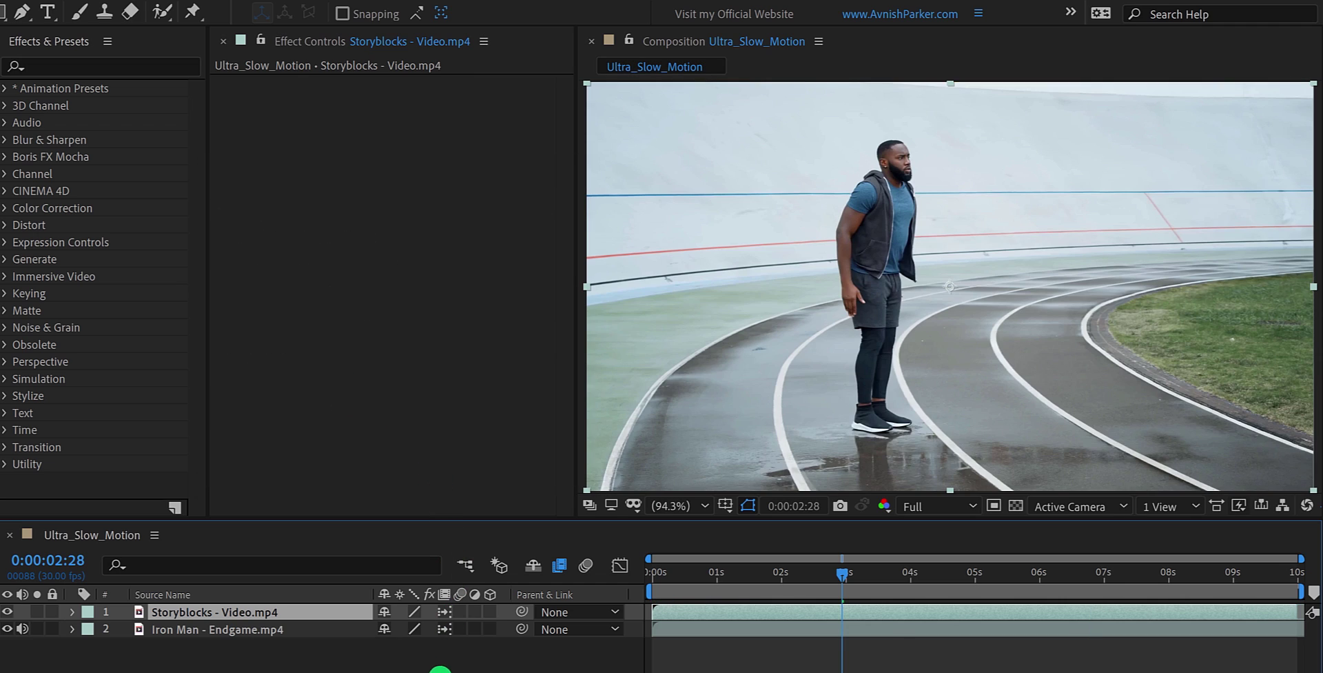
left_click(440, 670)
key("KP_0")
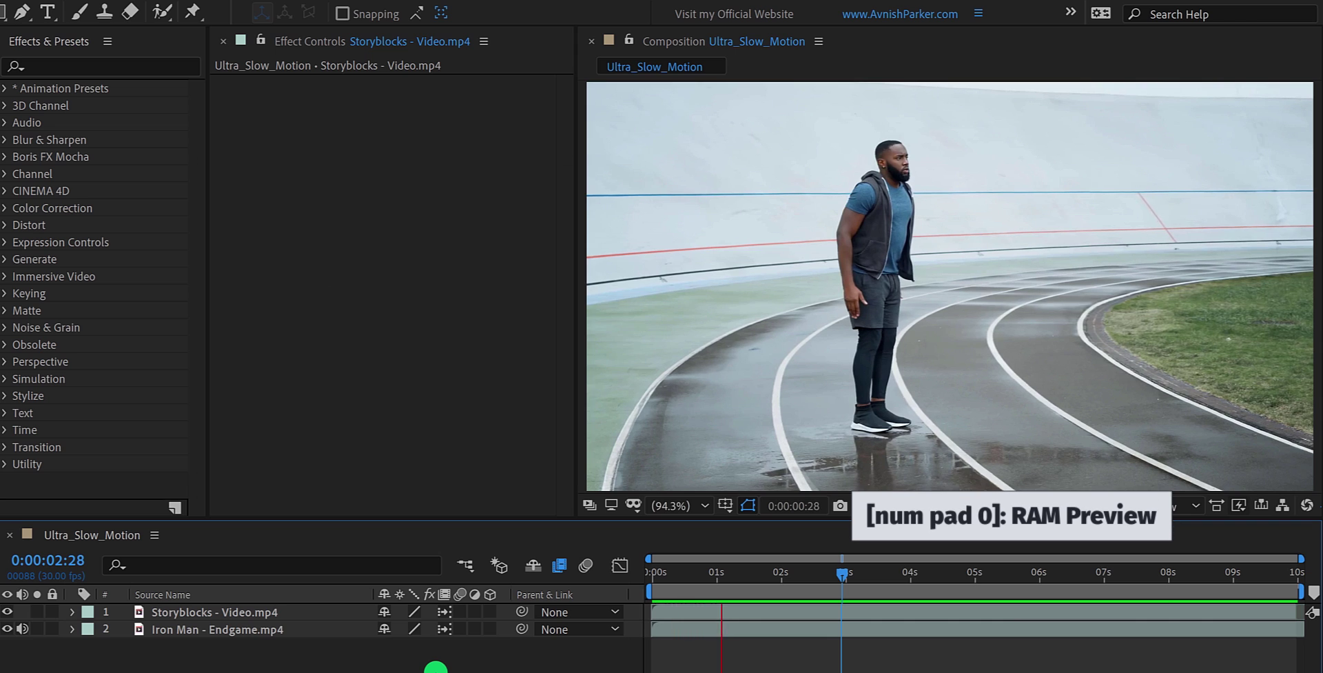